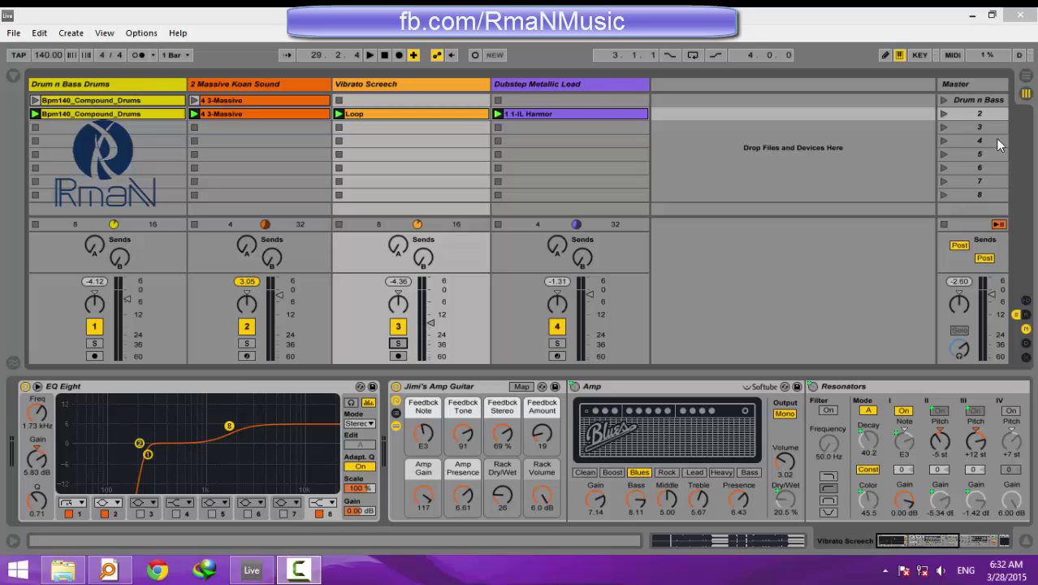
Step: Launch scene 2 and solo the Drum n Bass Drums and 2 Massive Koan Sound tracks in turn
left_click(942, 113)
left_click(112, 323)
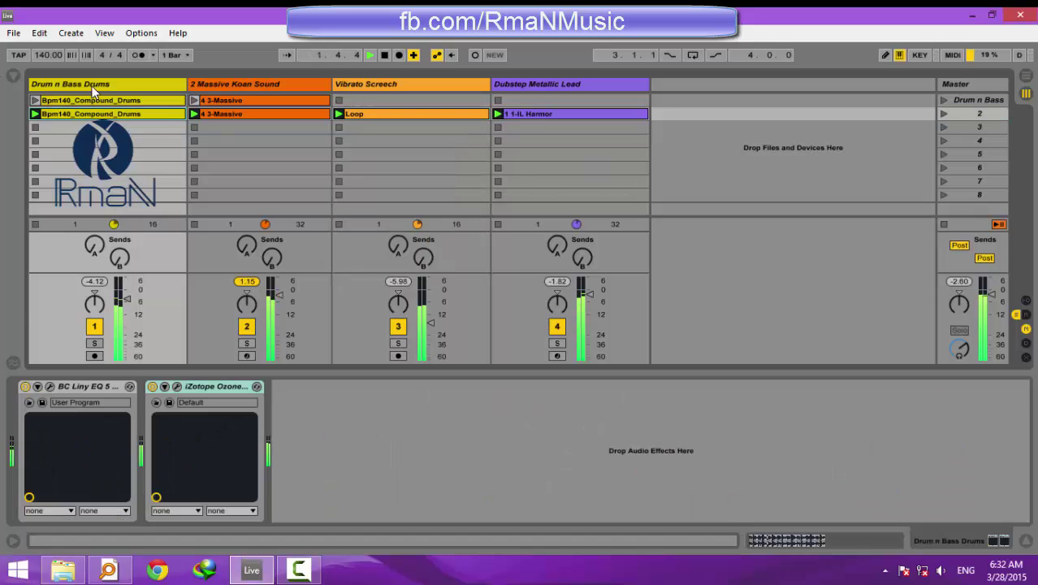
left_click(94, 344)
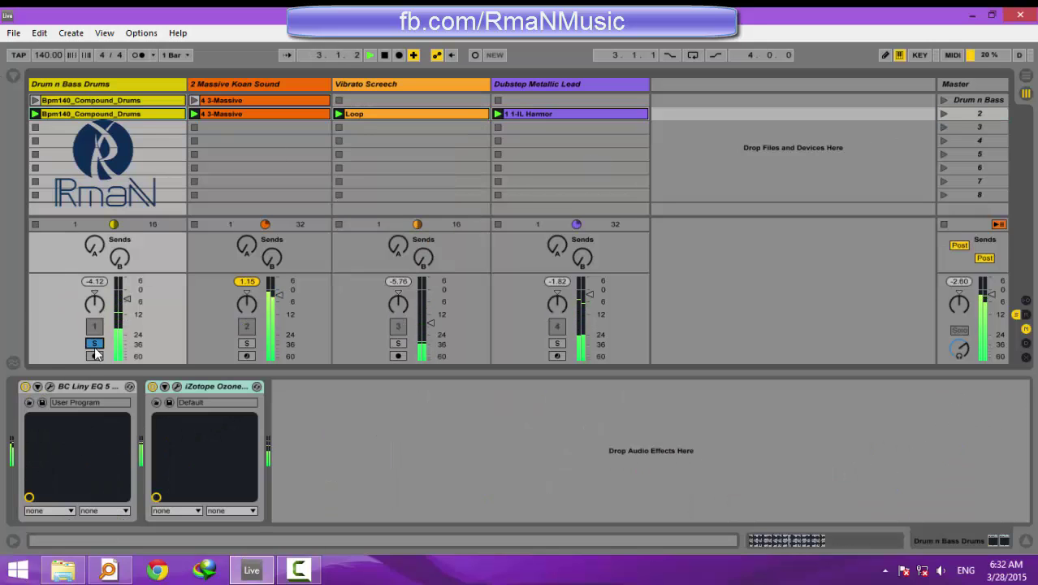
left_click(95, 343)
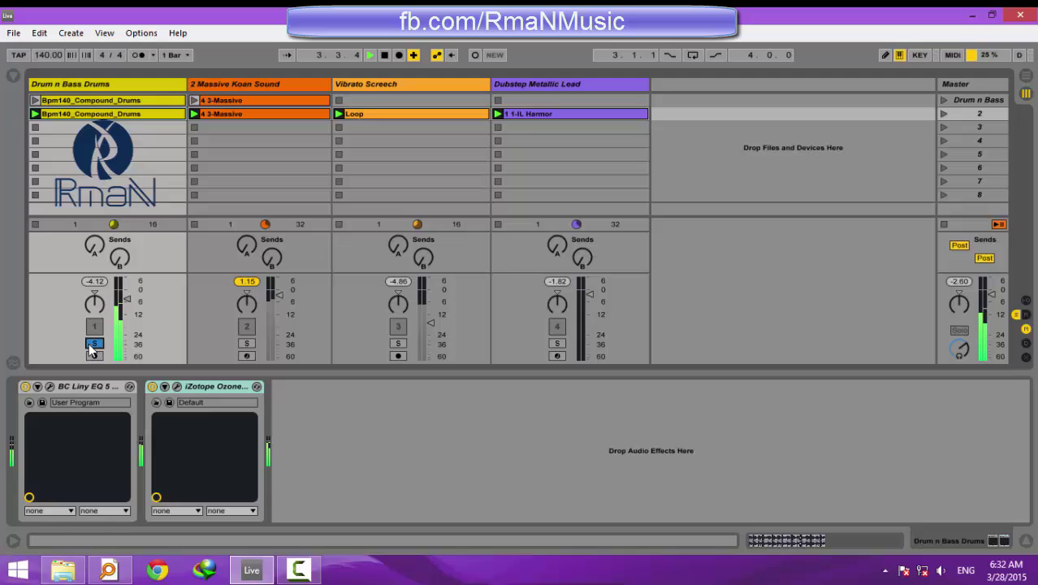
left_click(238, 113)
left_click(246, 344)
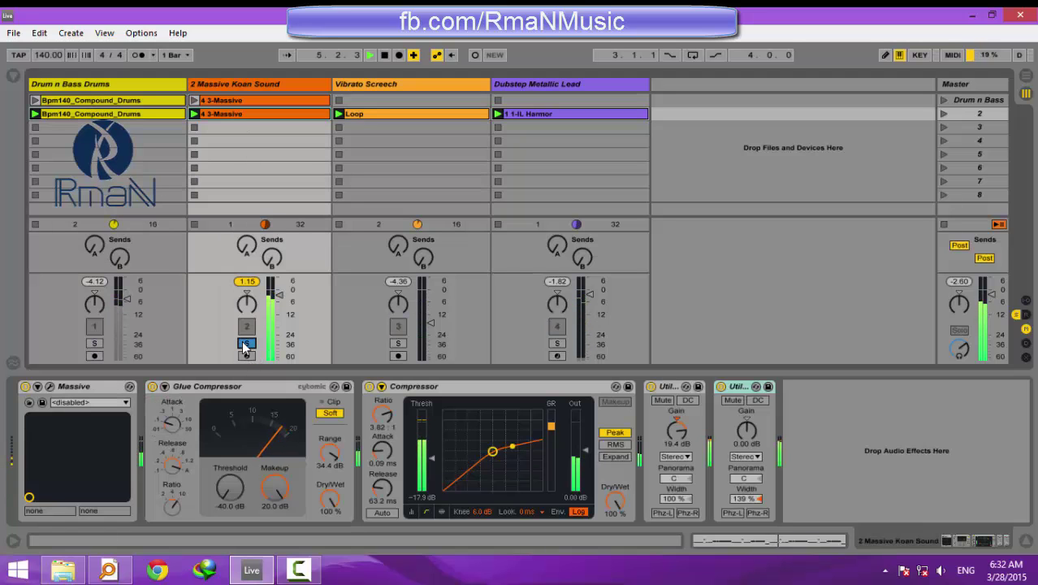
left_click(246, 344)
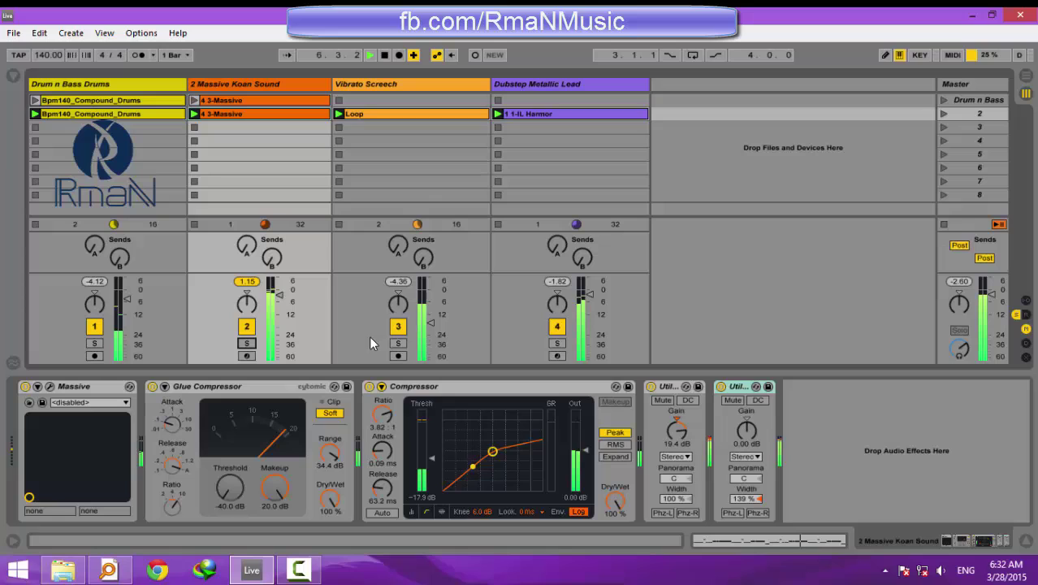
Step: Solo the Vibrato Screech and Dubstep Metallic Lead tracks in turn, then stop playback
left_click(439, 210)
left_click(398, 343)
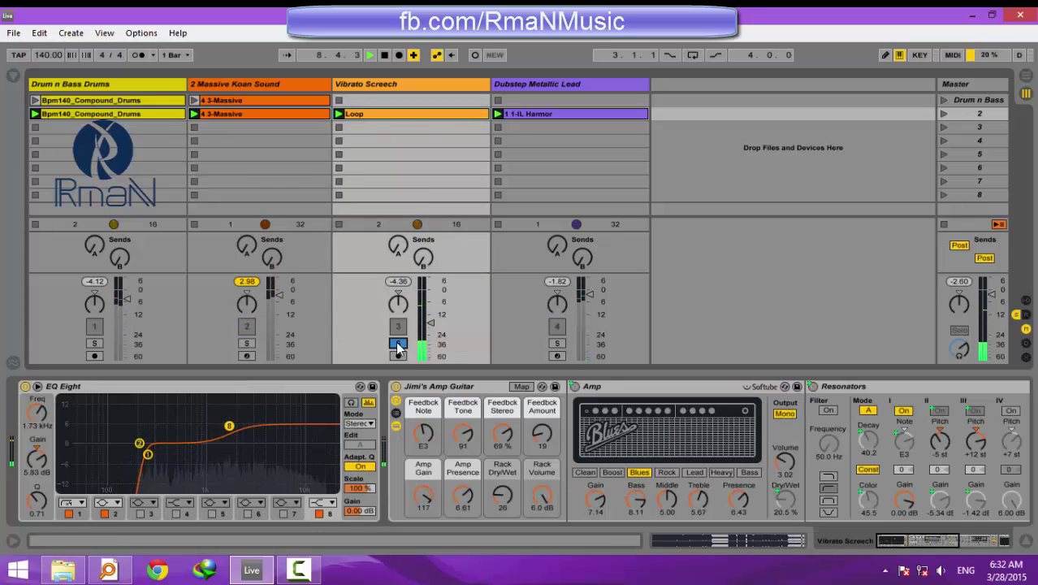
left_click(398, 344)
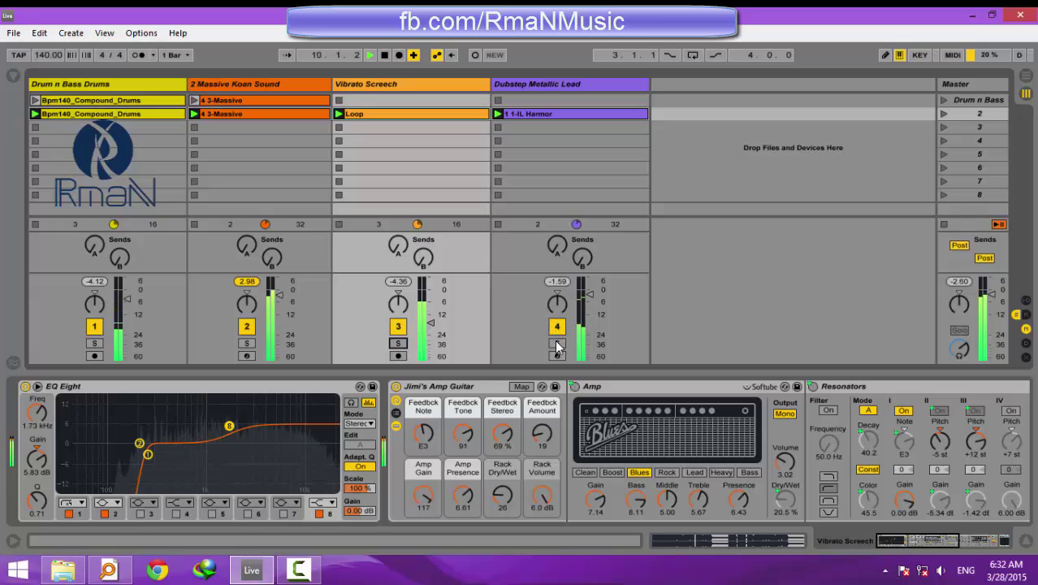
left_click(557, 344)
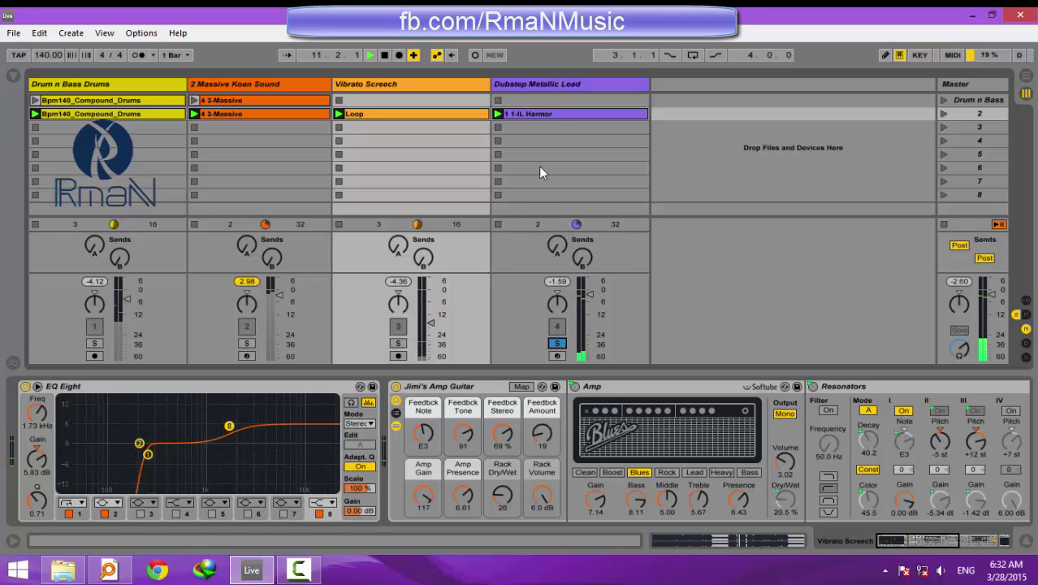
left_click(552, 116)
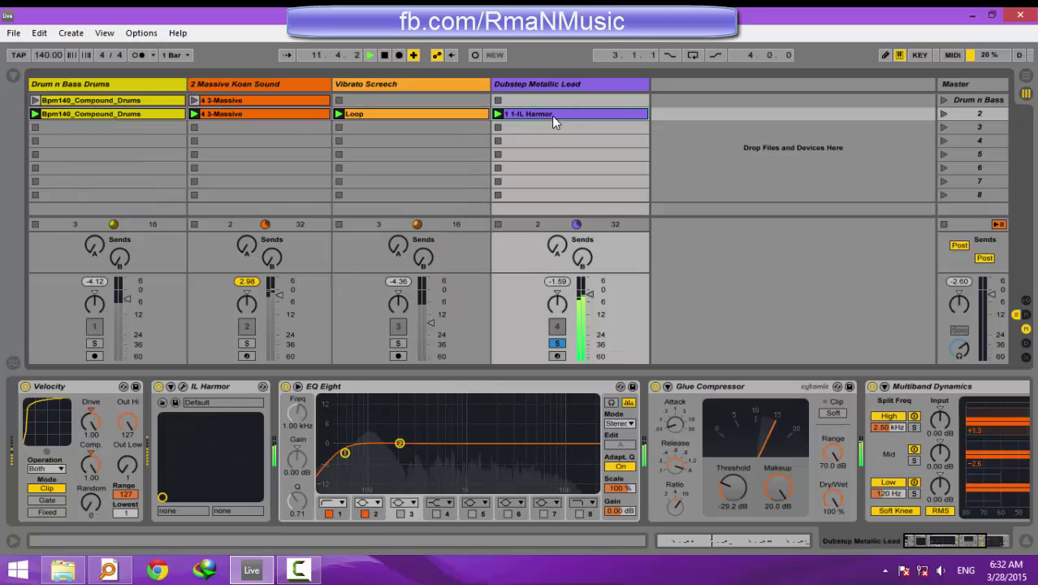
left_click(557, 344)
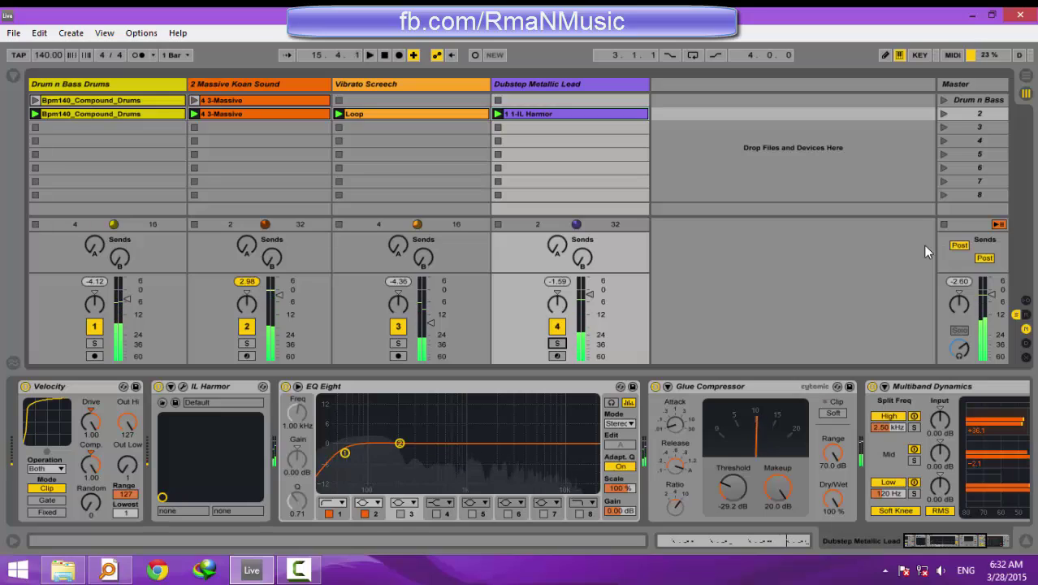
key("space")
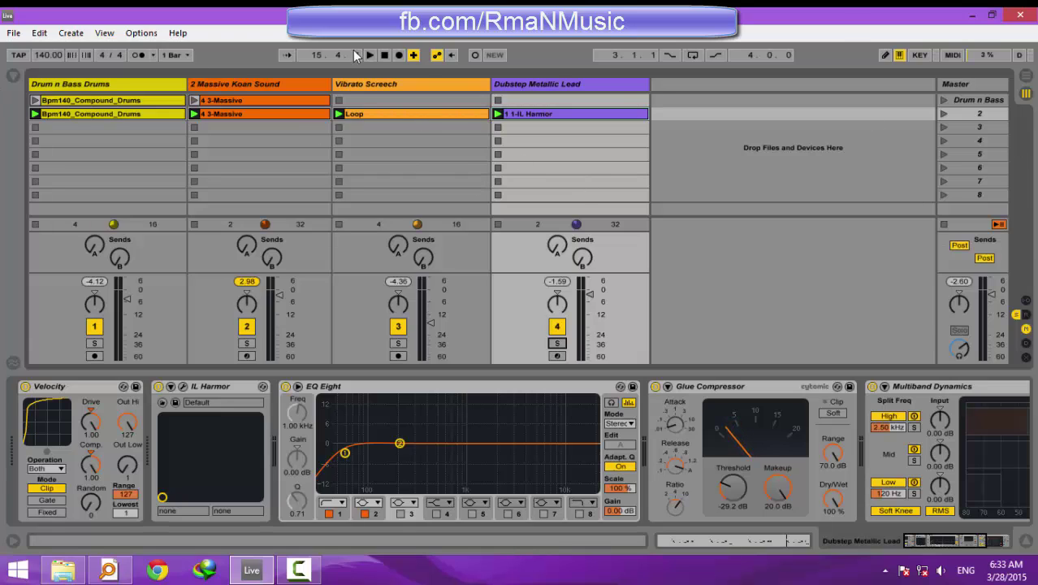
Step: Search plug-ins for 'freq' and select BC FreqAnalyst Multi 2 under FreqAnalyst Multi > VST2
left_click(13, 75)
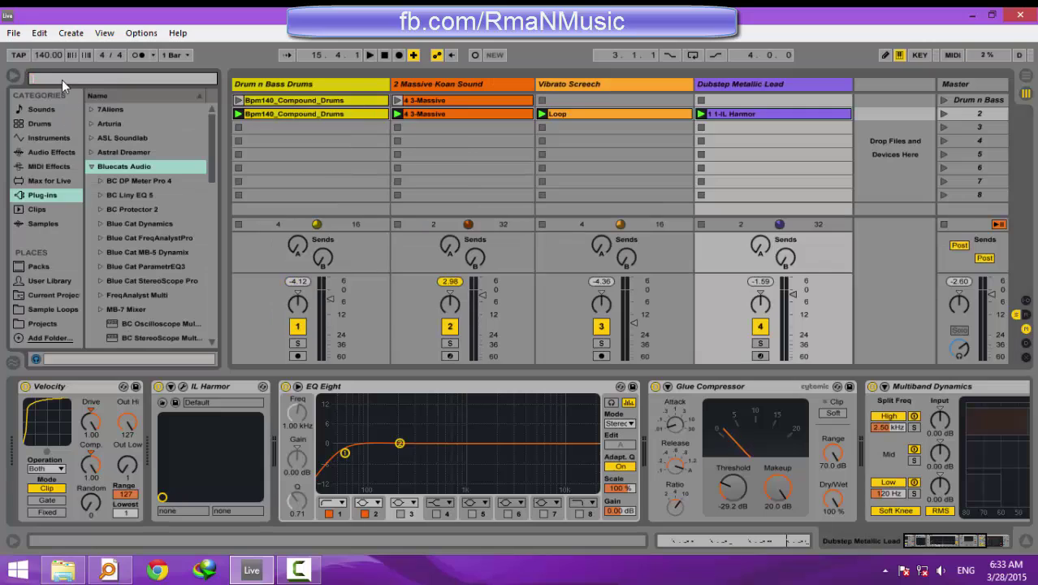
type("freq")
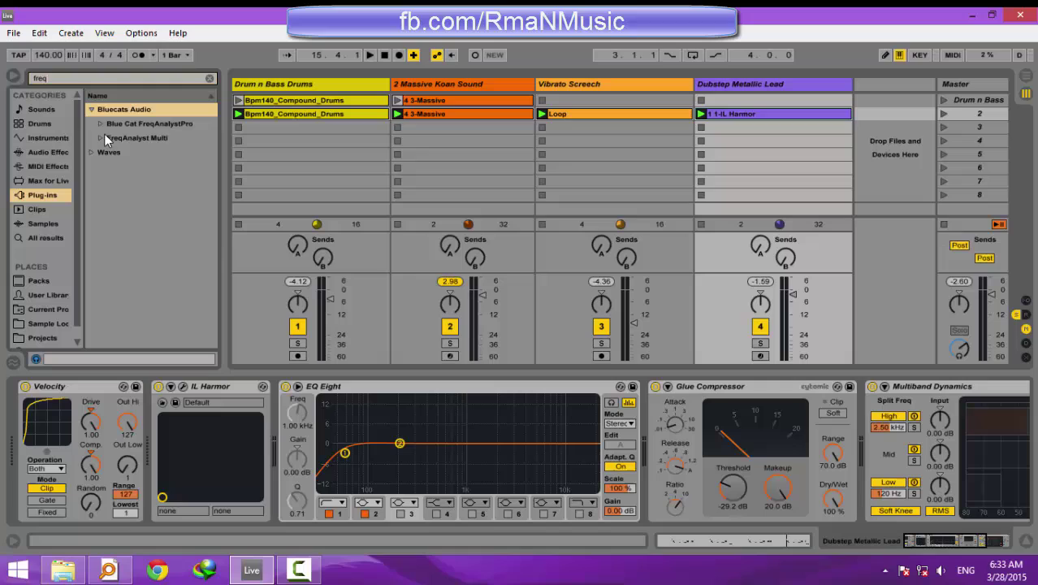
left_click(103, 134)
left_click(111, 151)
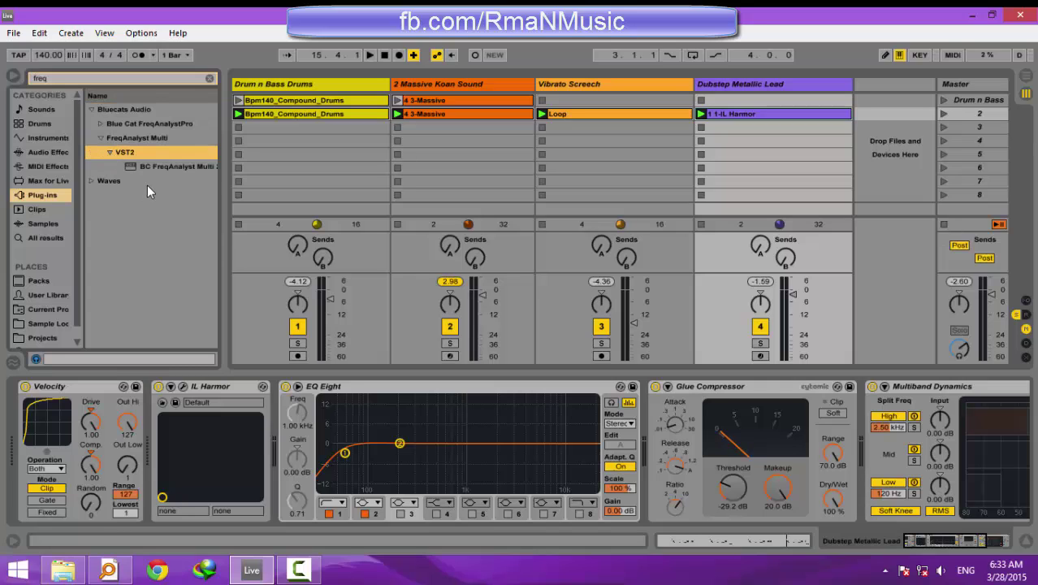
left_click(197, 168)
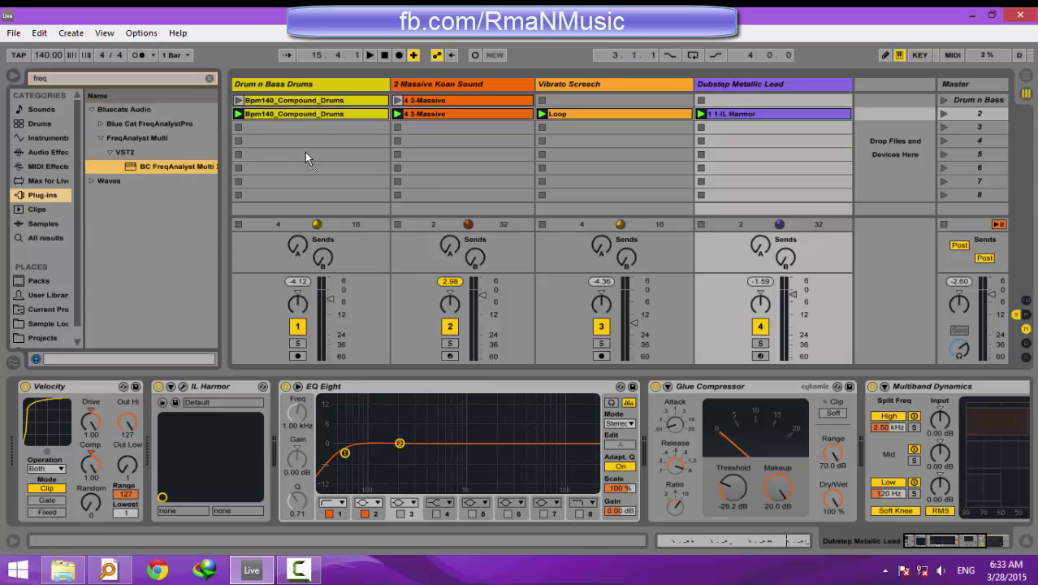
Step: Load BC FreqAnalyst Multi 2 on Drum n Bass Drums, routing Channels Average to curve 1 named 'Drum n Bass Drums'
left_click_drag(323, 141, 322, 140)
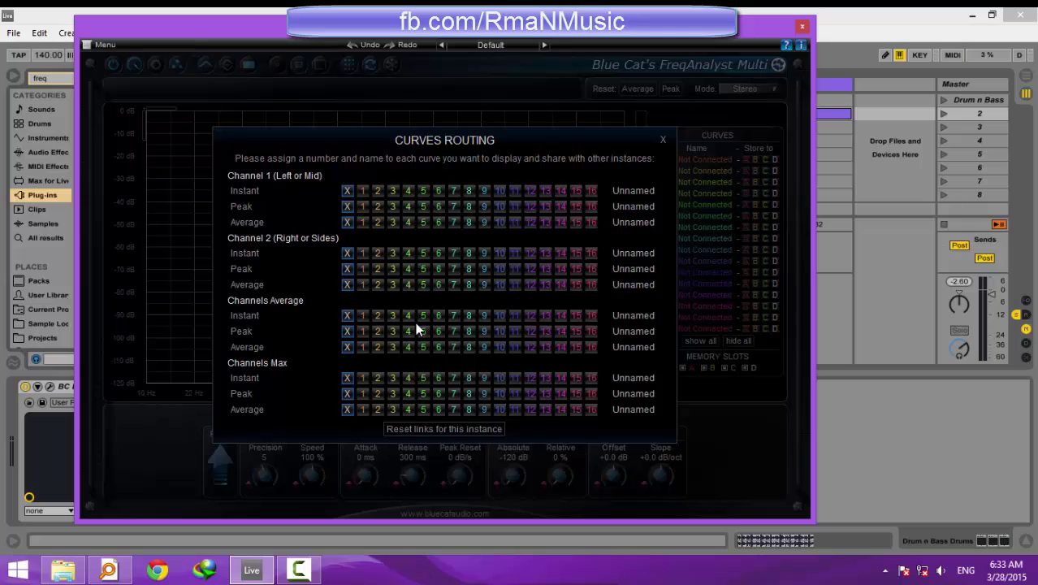
left_click(362, 347)
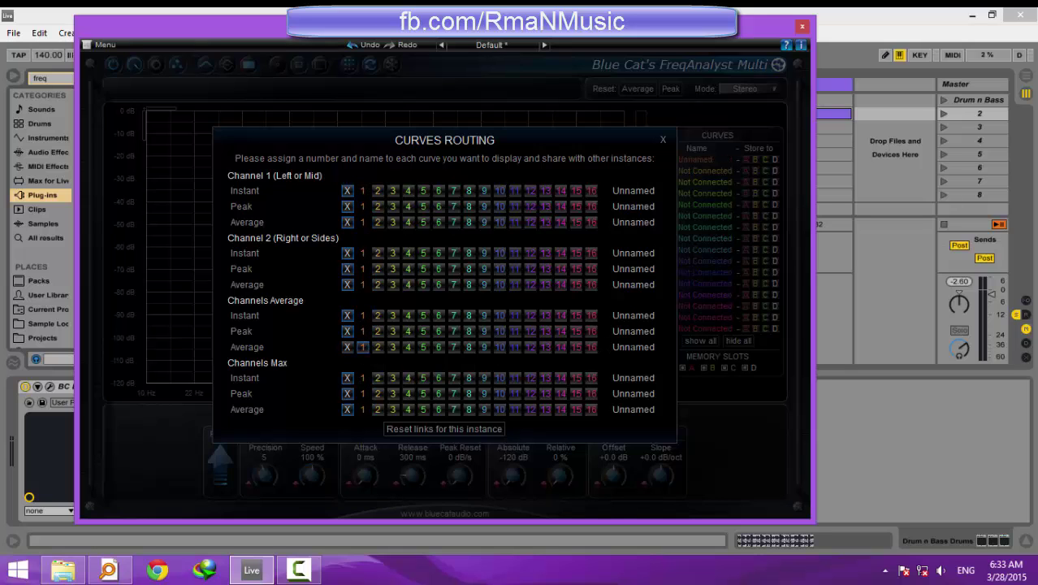
left_click(634, 347)
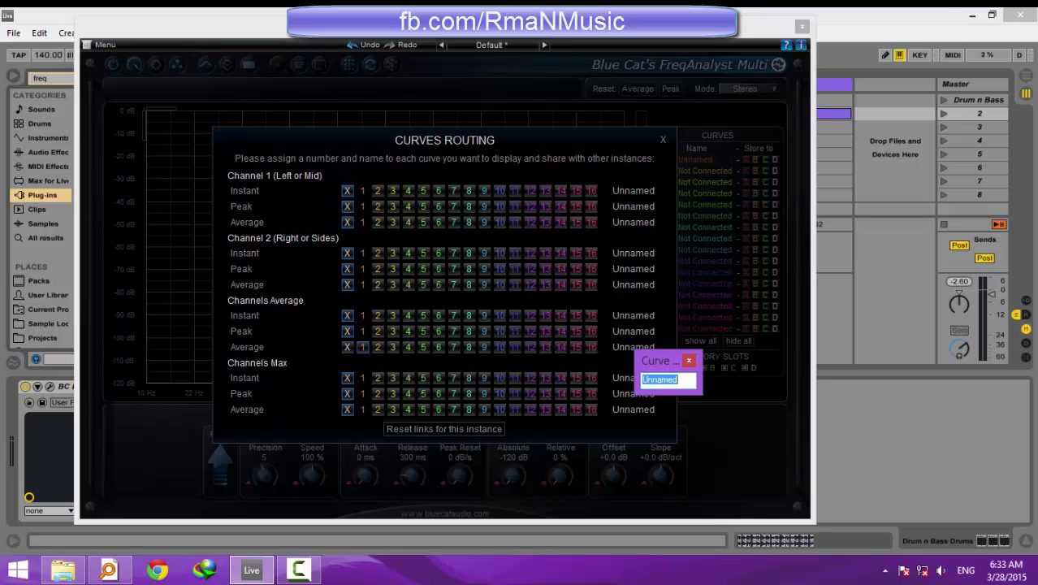
left_click_drag(362, 20, 308, 31)
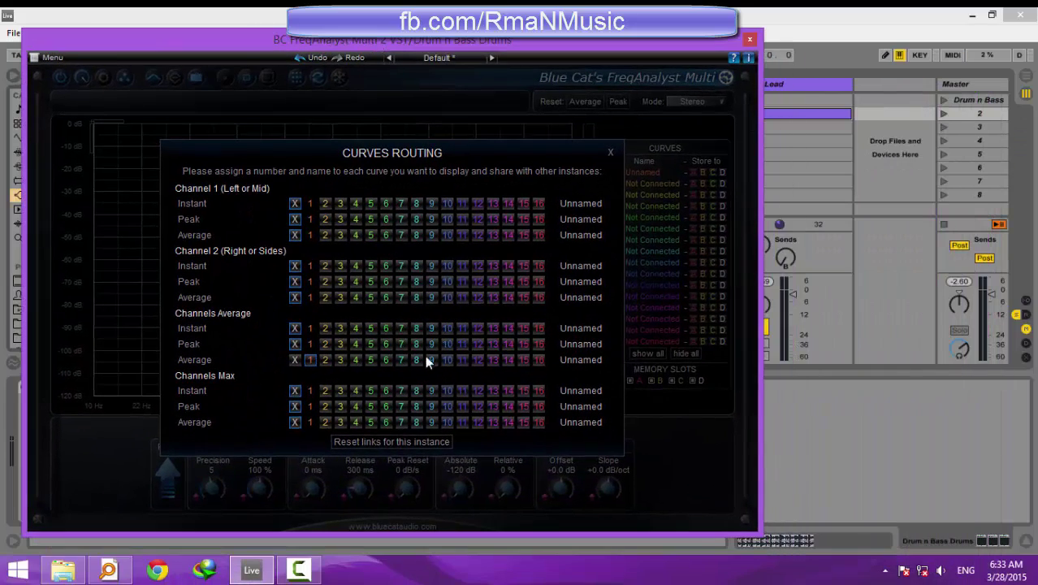
left_click(584, 355)
type("D")
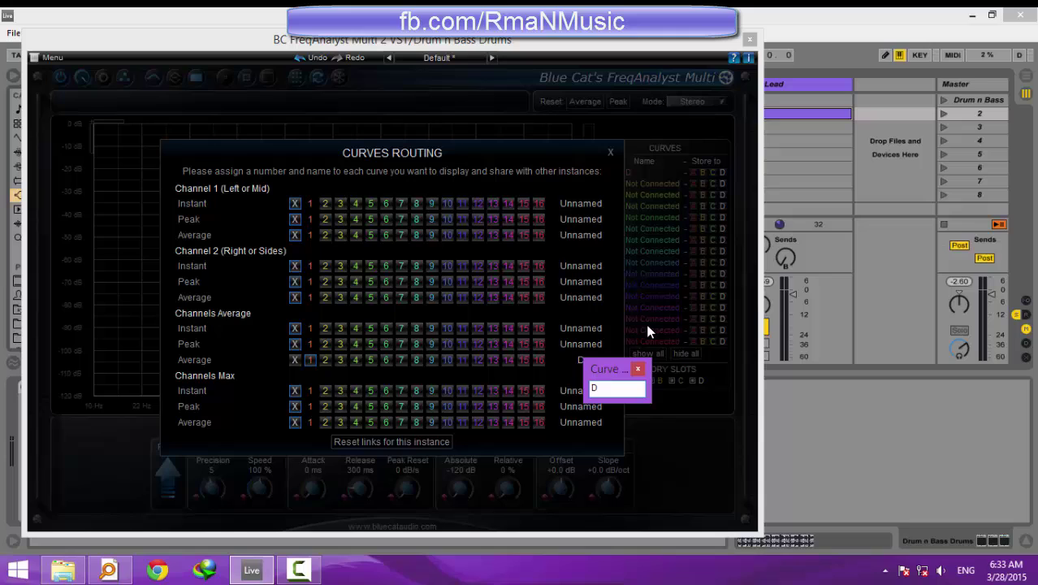
type("rum n Bass D")
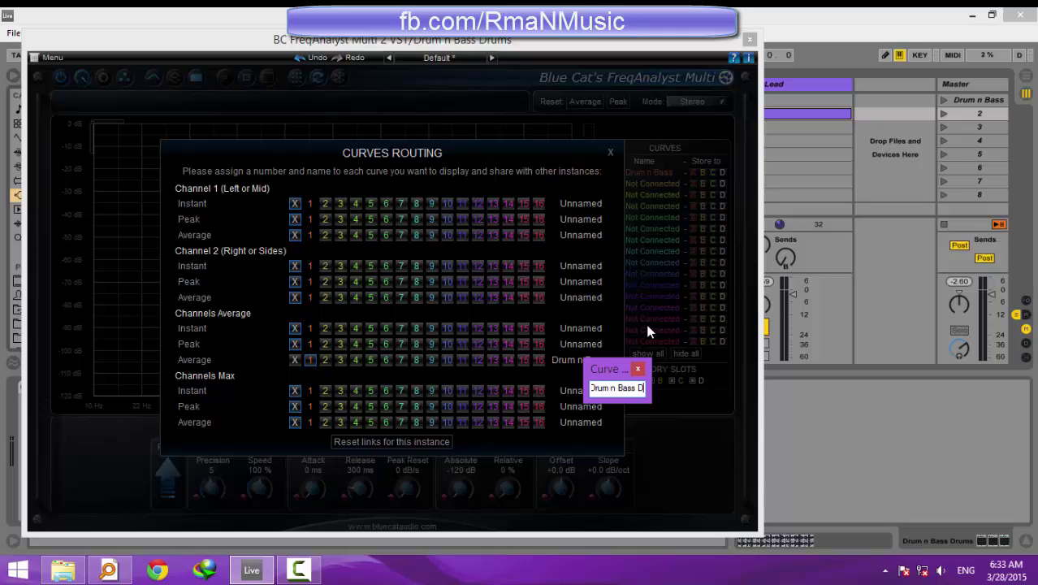
type("rums")
key("Return")
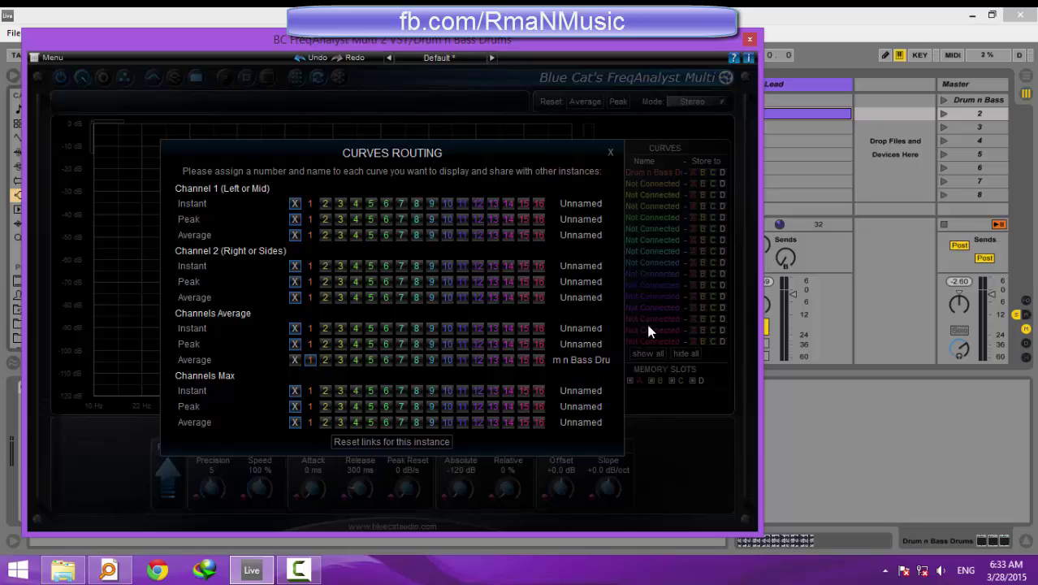
Step: Close Curves Routing, keep the Stereo analysis mode, and move the analyser window aside
left_click(612, 153)
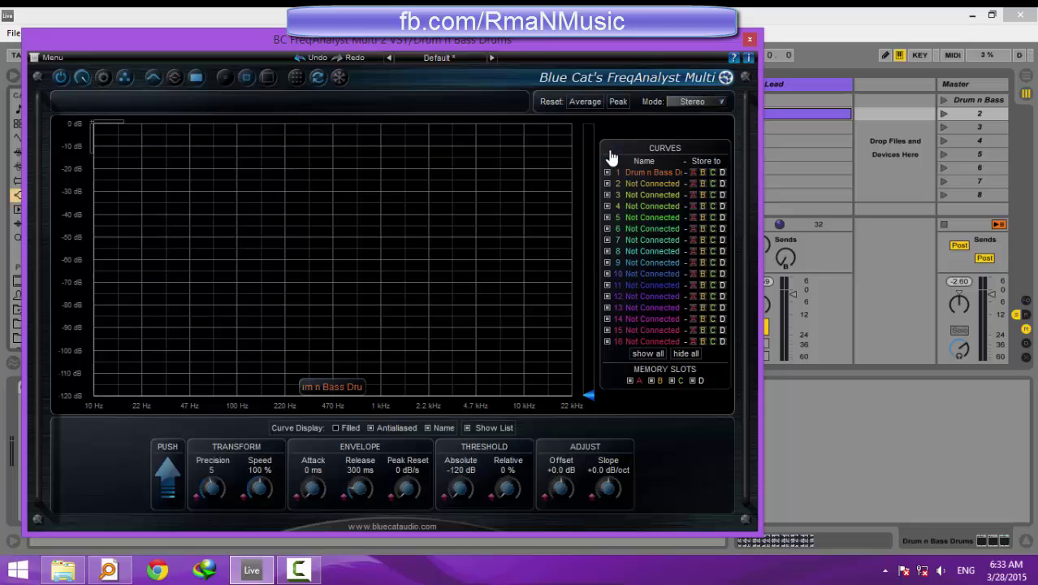
left_click(702, 110)
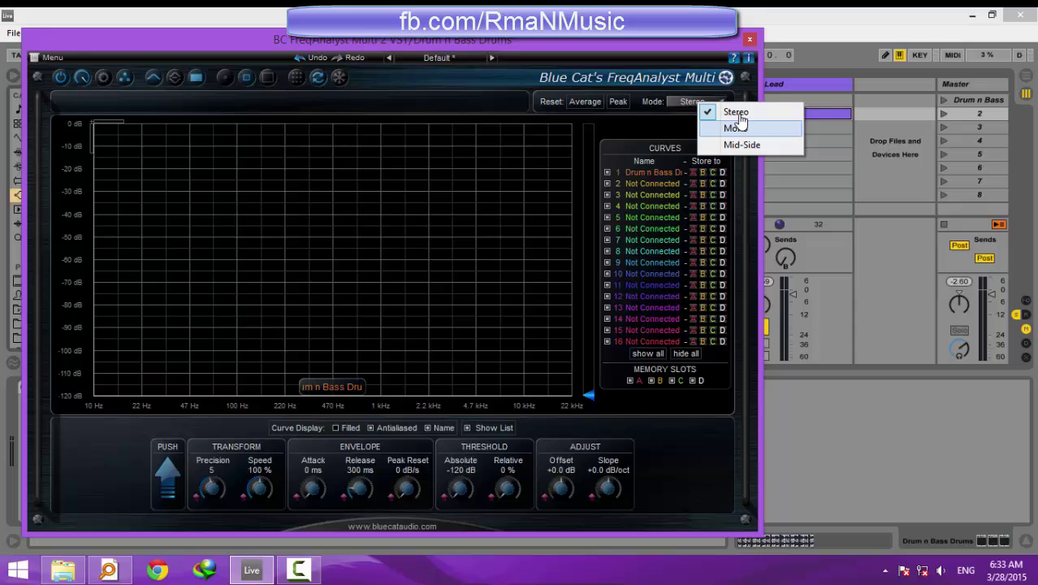
left_click(740, 193)
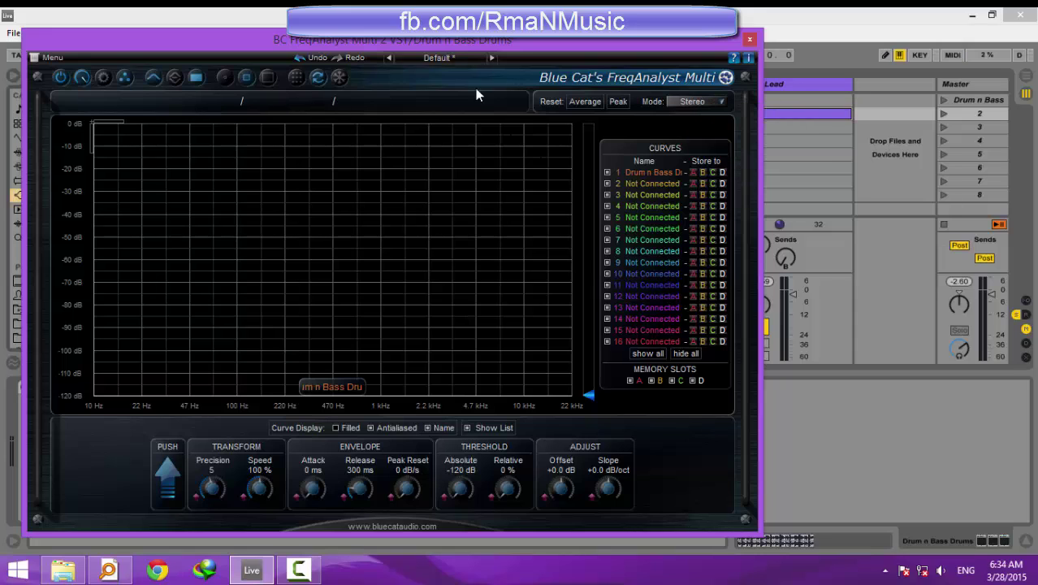
left_click_drag(453, 48, 625, 35)
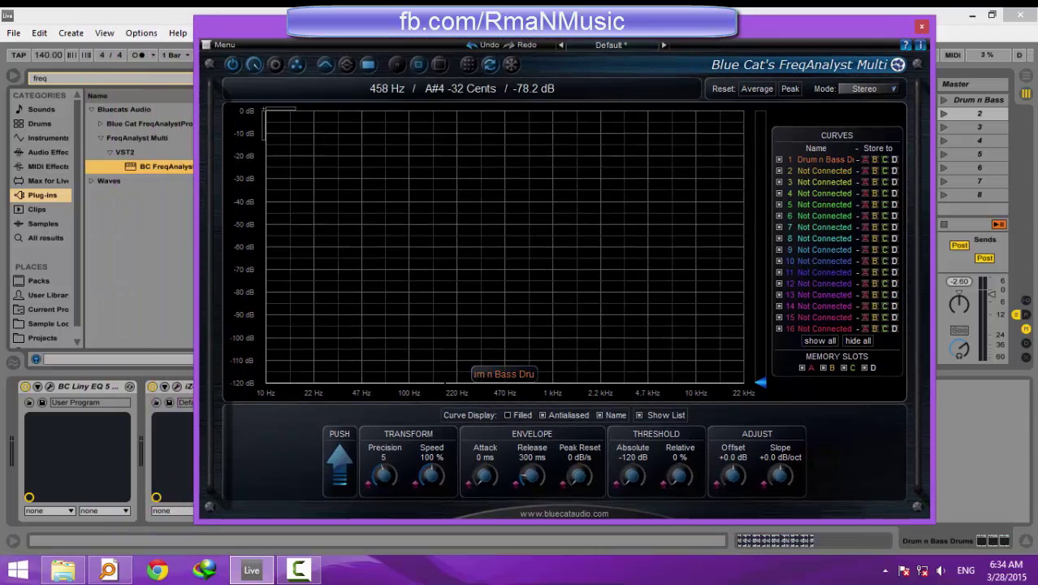
Step: Raise Precision to 10 and Speed to 117 %, then play to see the drum spectrum
left_click_drag(396, 470, 397, 439)
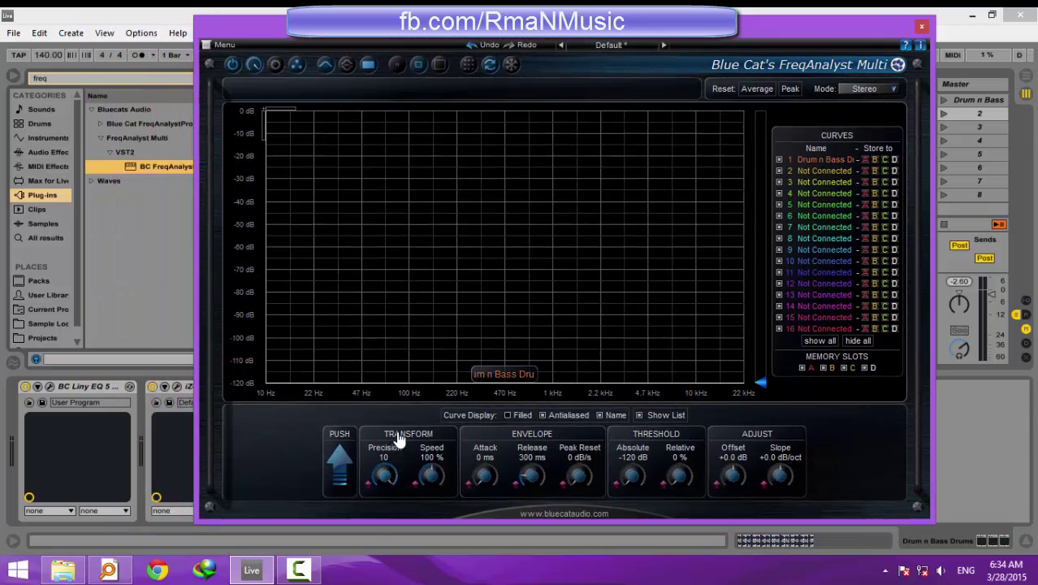
left_click_drag(439, 476, 438, 461)
key("space")
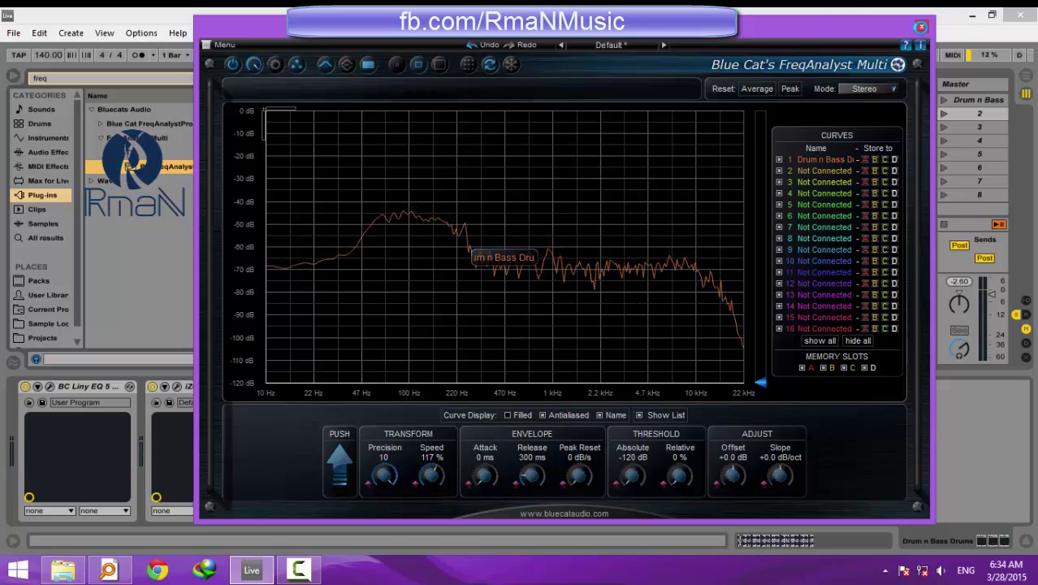
Step: On 2 Massive Koan Sound, route Channels Average to curve 2 named 'Koan Sound Bass'
left_click(920, 27)
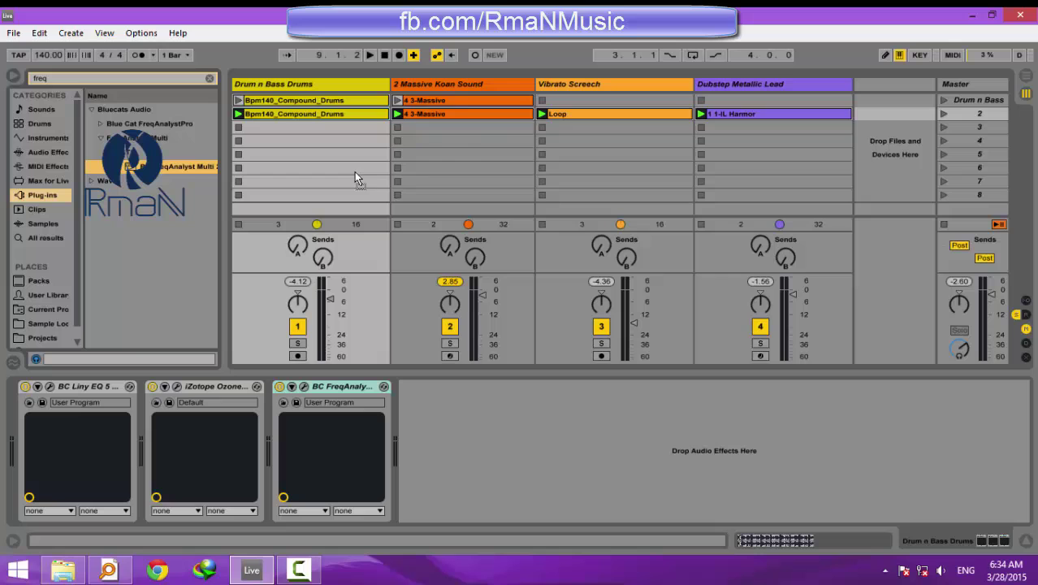
left_click(480, 140)
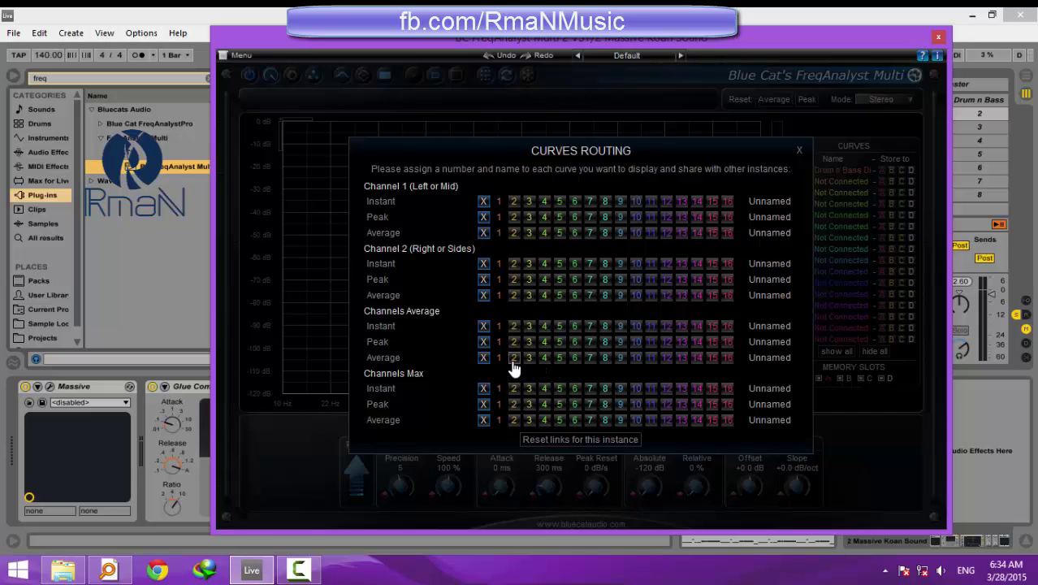
left_click(513, 361)
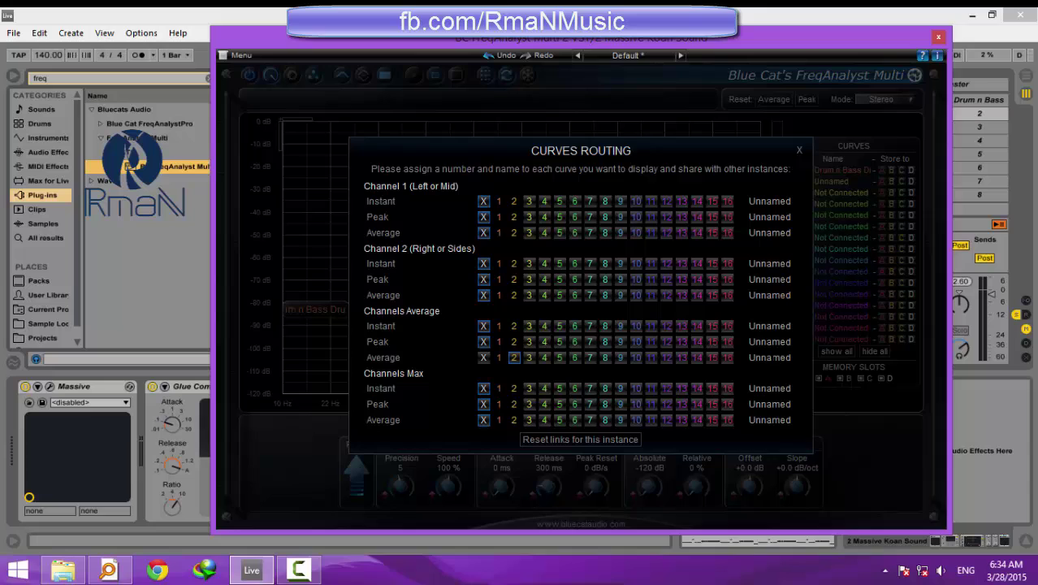
left_click(768, 357)
type("Ka")
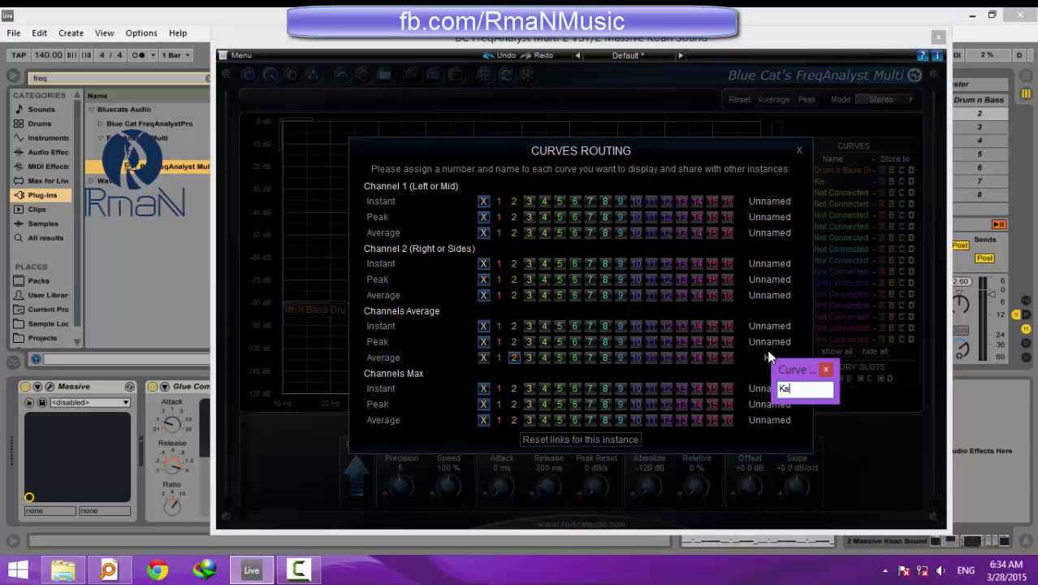
type("an Sound Bass")
key("Return")
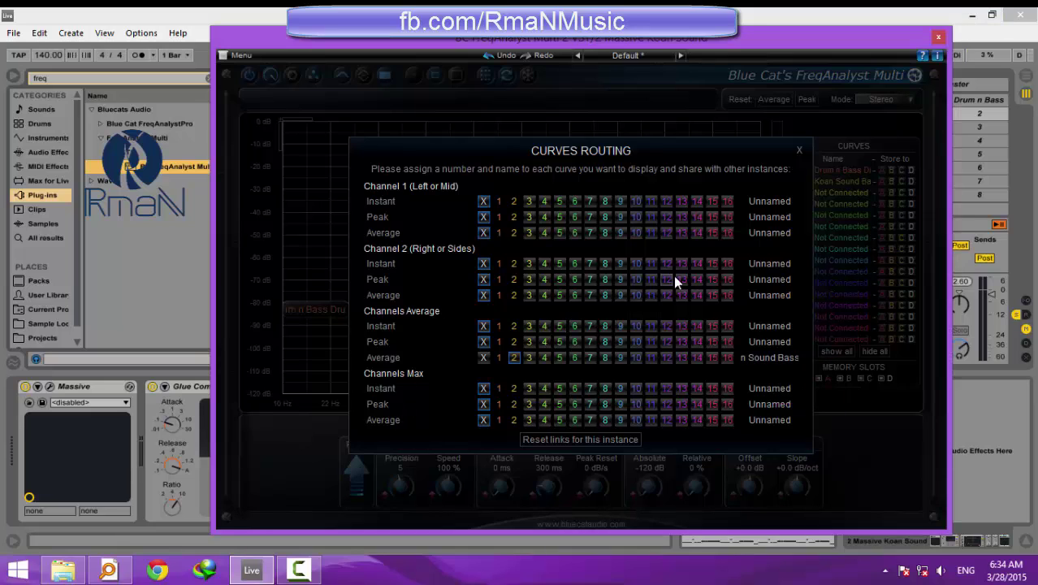
Step: Close Curves Routing and open the Drum n Bass Drums track's FreqAnalyst window
left_click(800, 151)
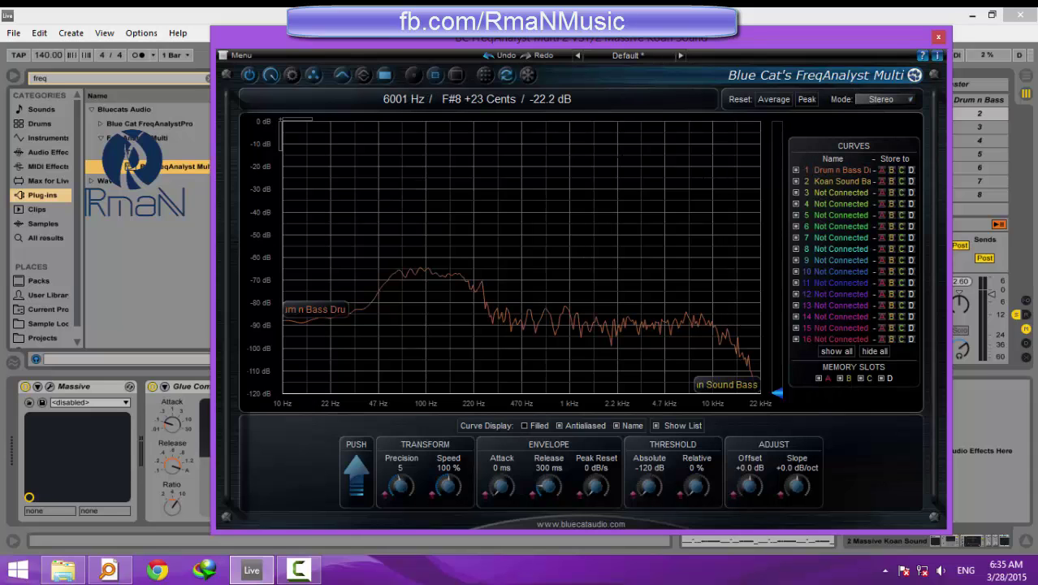
left_click_drag(532, 41, 761, 44)
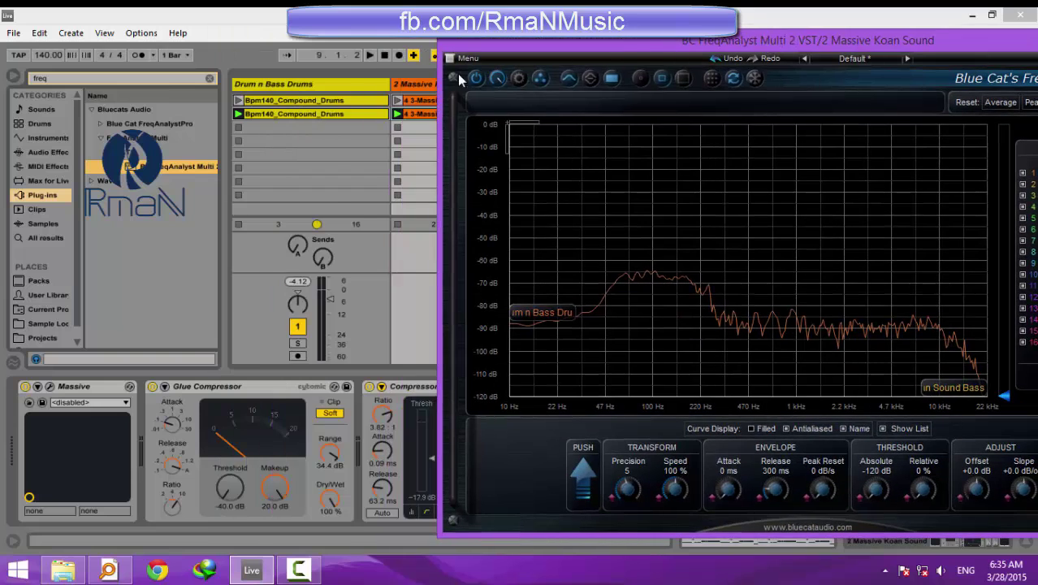
left_click(349, 90)
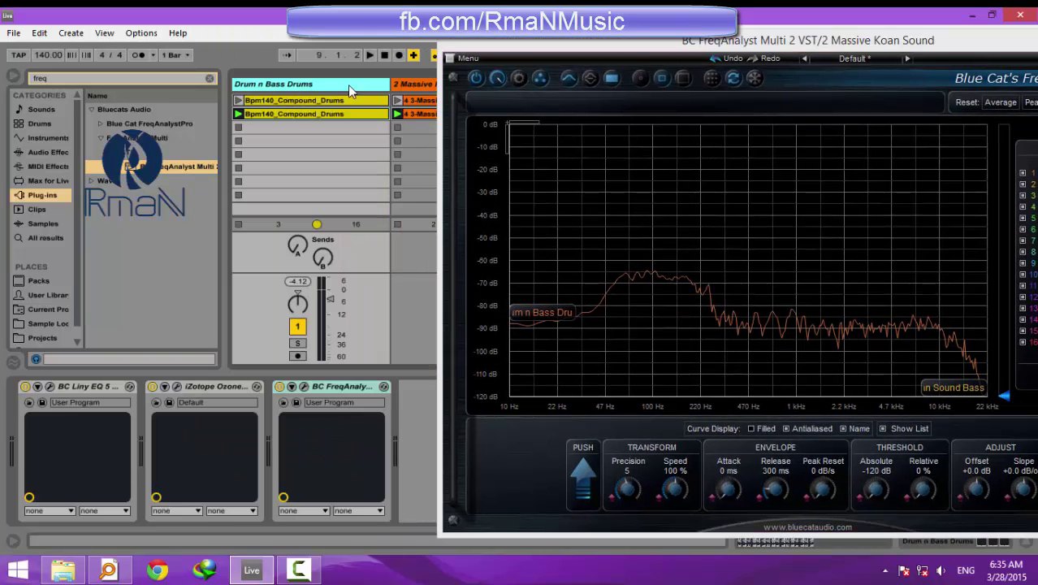
left_click(304, 387)
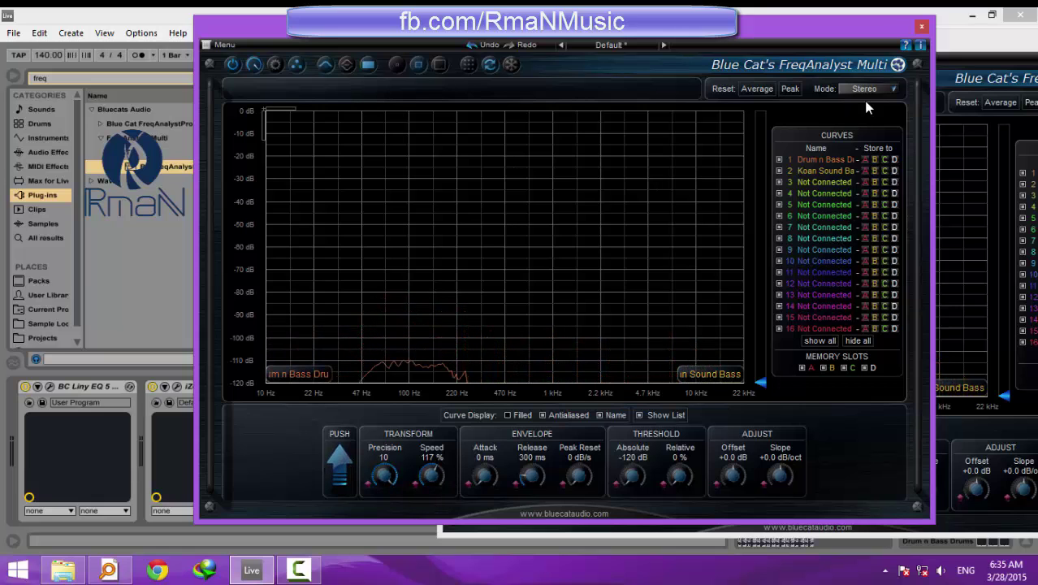
Step: Synchronize all analyser instances, play to compare drum and Koan Sound spectra, then close it
left_click(920, 30)
left_click_drag(951, 44, 722, 42)
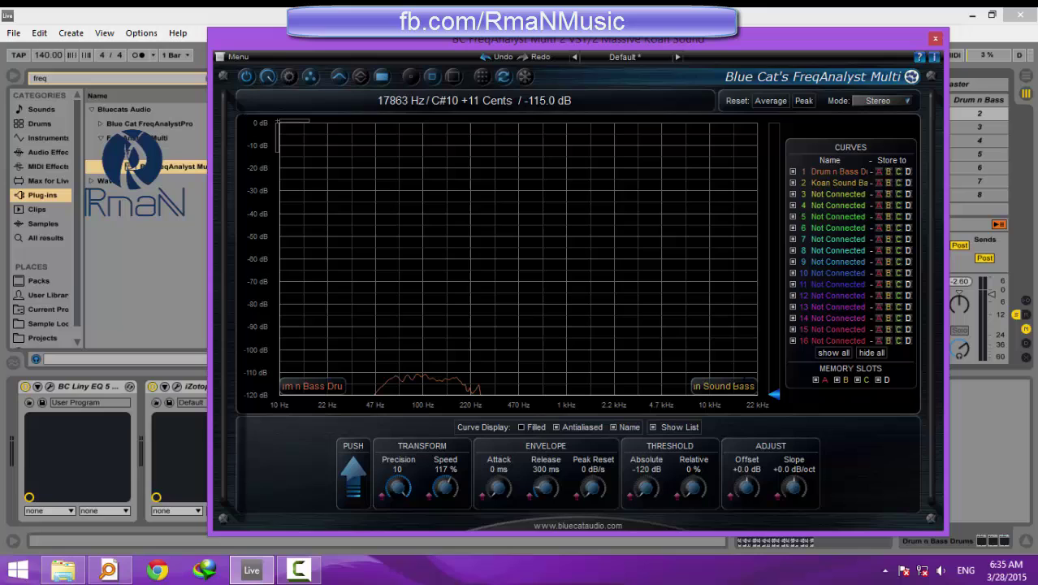
left_click(504, 77)
key("space")
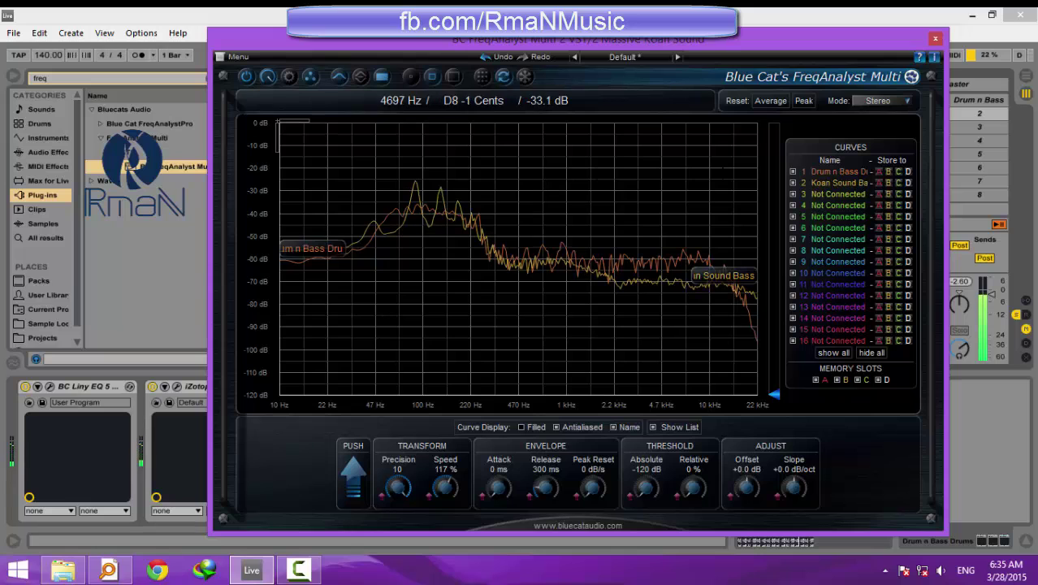
left_click(936, 39)
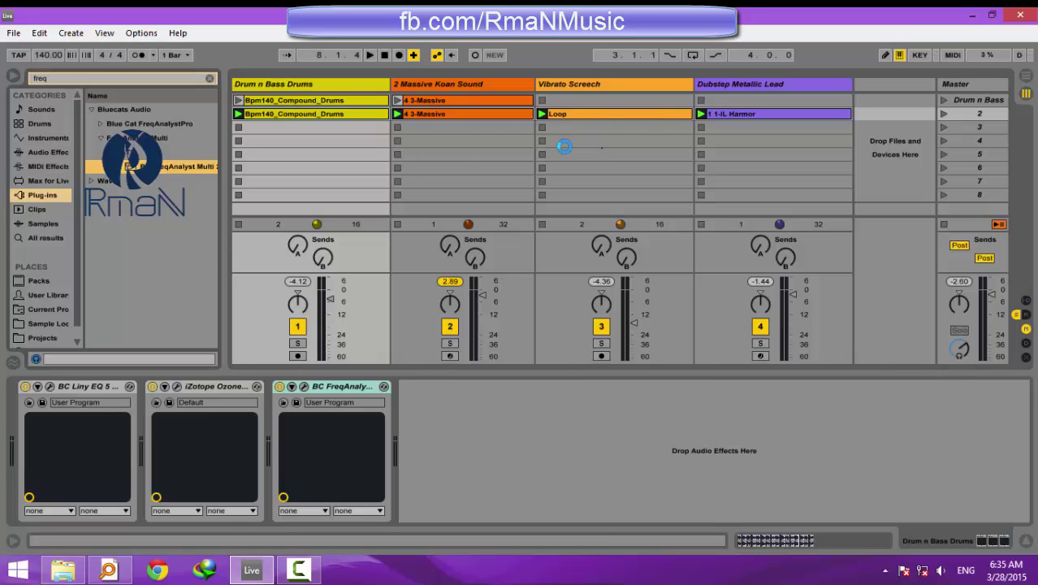
Step: On Vibrato Screech, route Channels Average to curve 6 named 'Vibrato Screech'
left_click(563, 146)
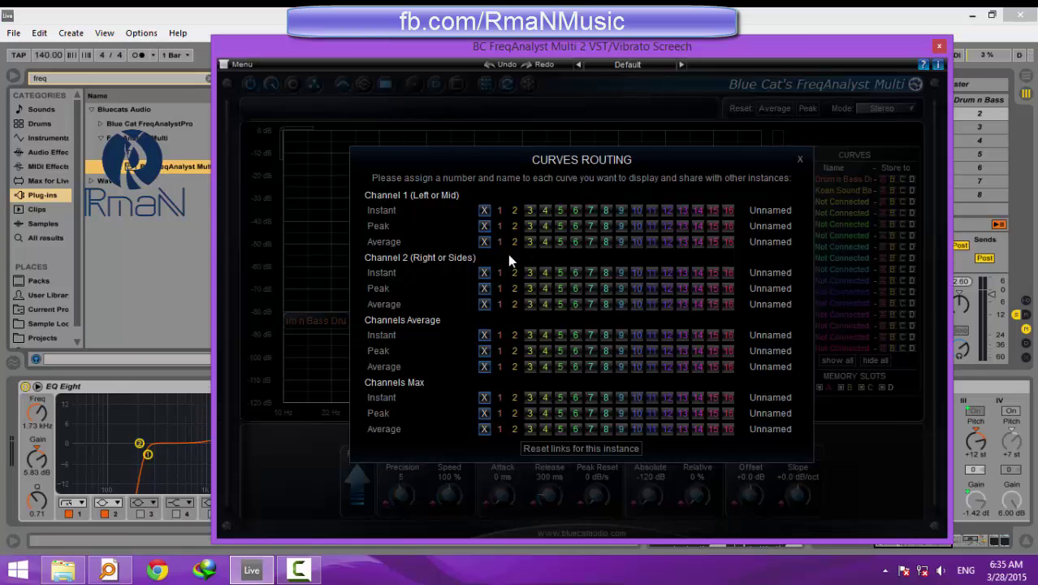
left_click(576, 366)
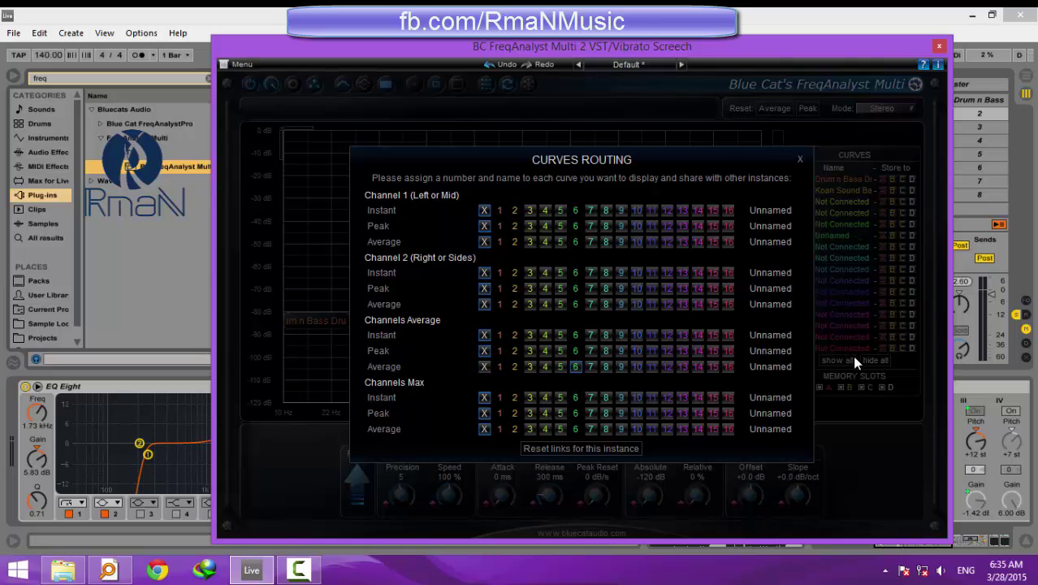
left_click(769, 366)
type("V")
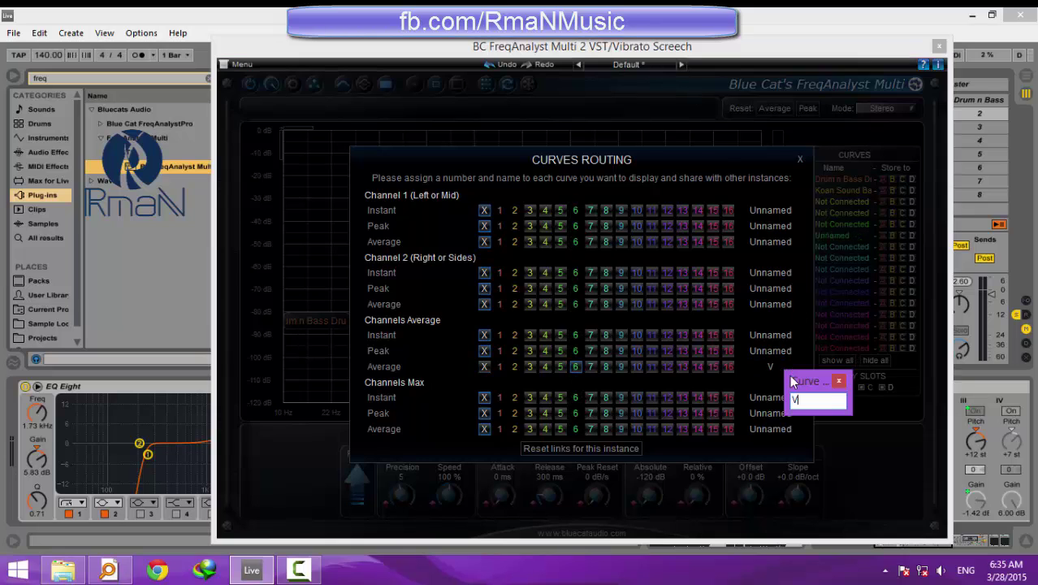
type("ibrato Screech")
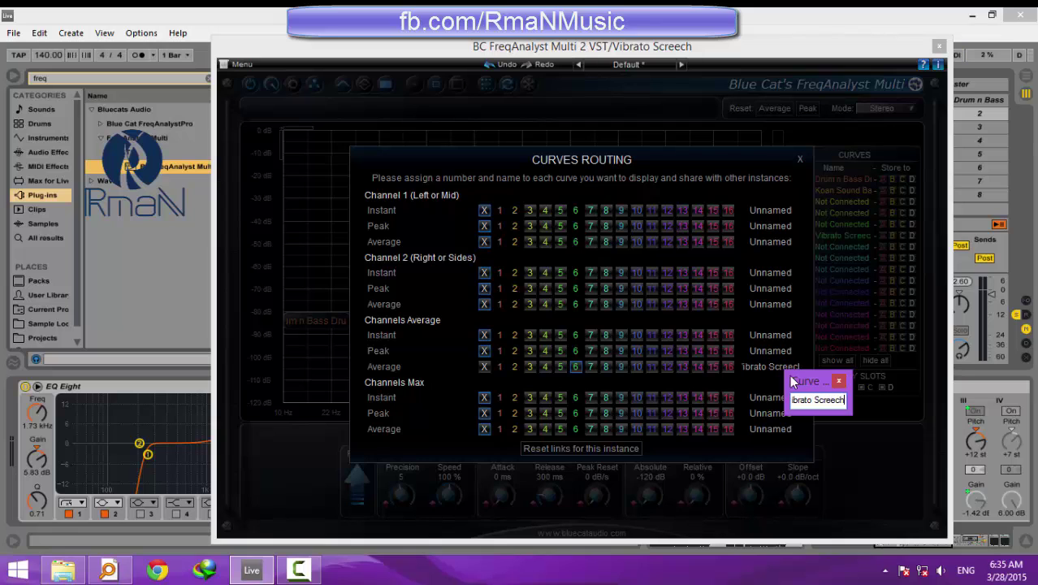
key("Return")
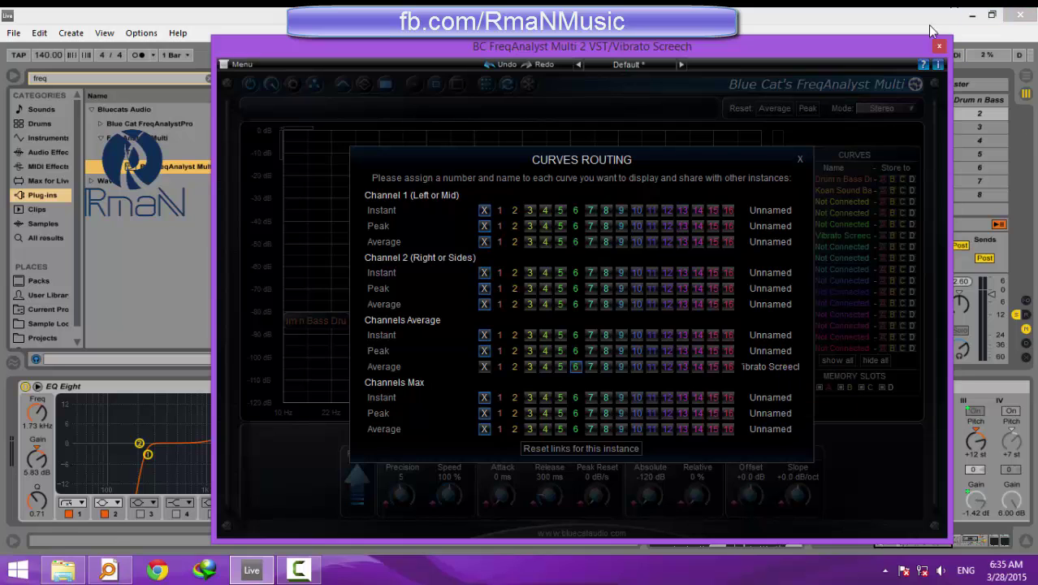
left_click(800, 164)
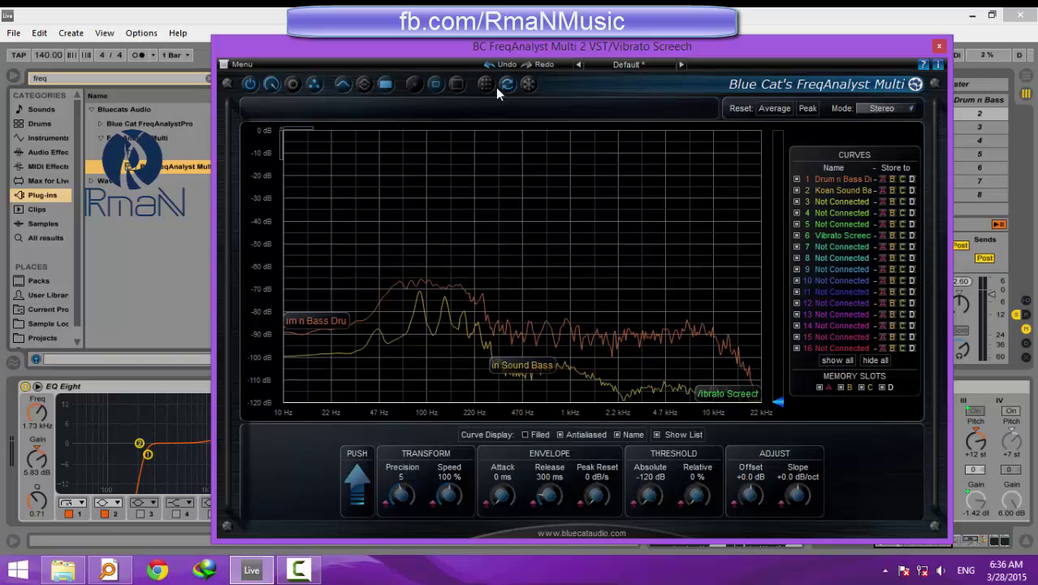
Step: On the lead track, route Channels Average to curve 15 named 'Dubstep Metallic Lead'
left_click(939, 45)
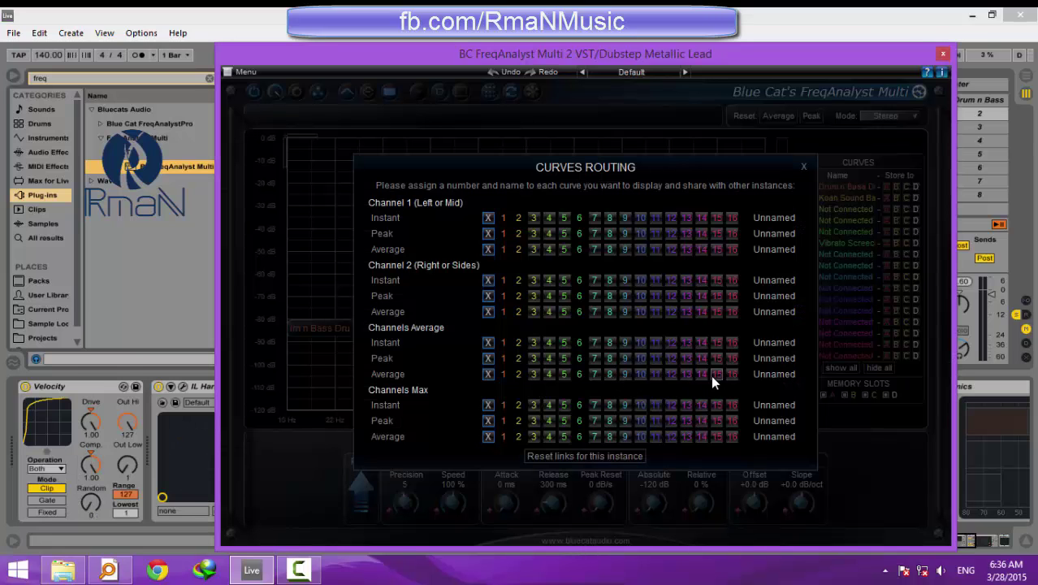
left_click(717, 374)
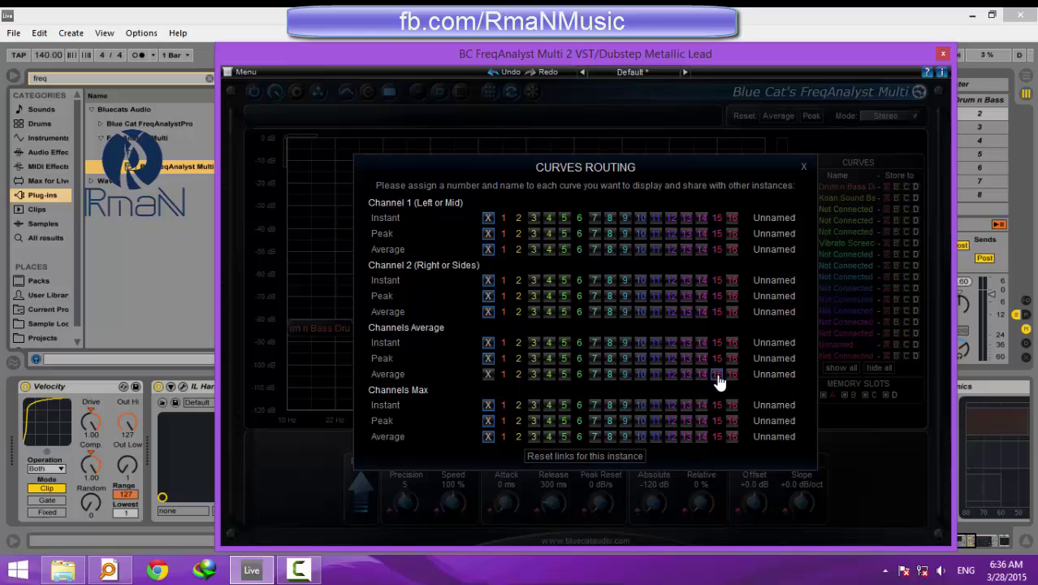
left_click(774, 374)
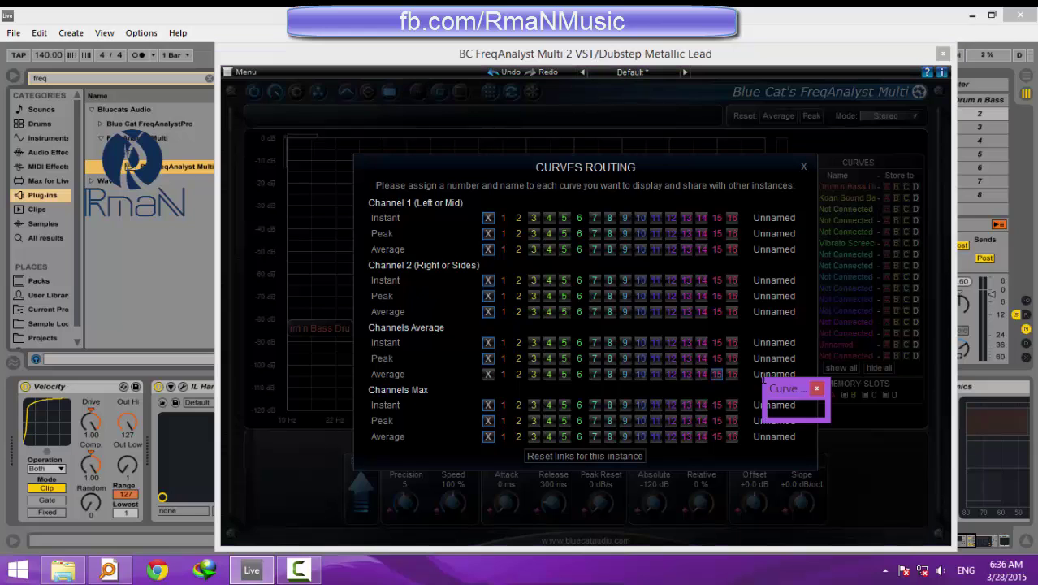
type("Dubst")
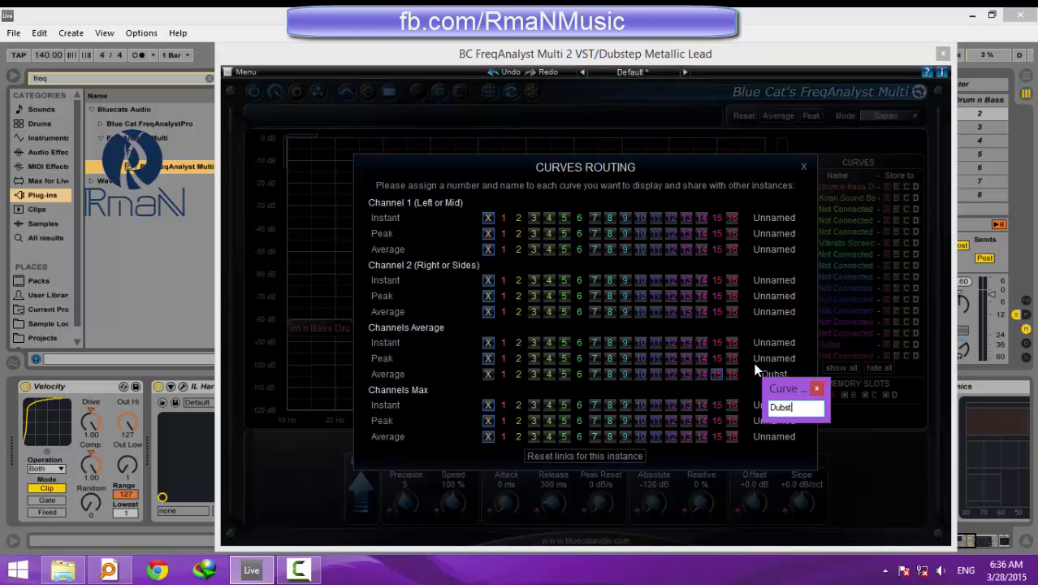
type("ep Metallic Lead")
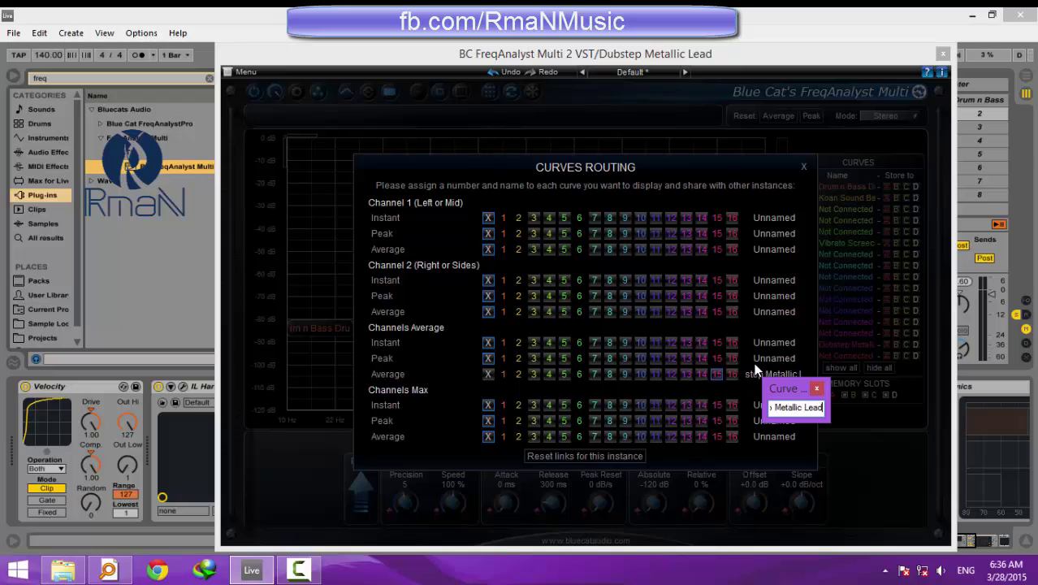
key("Return")
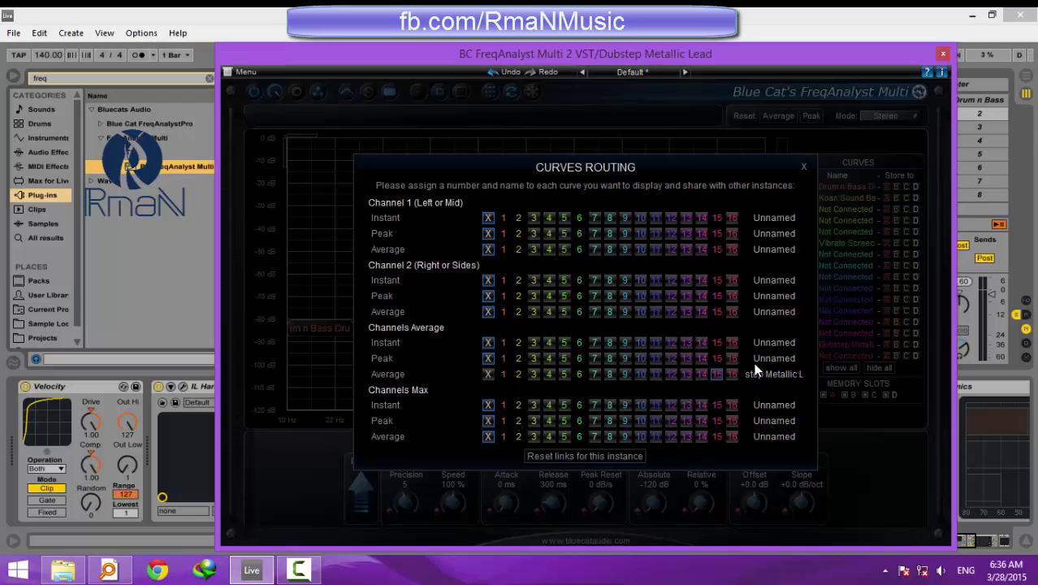
left_click(804, 166)
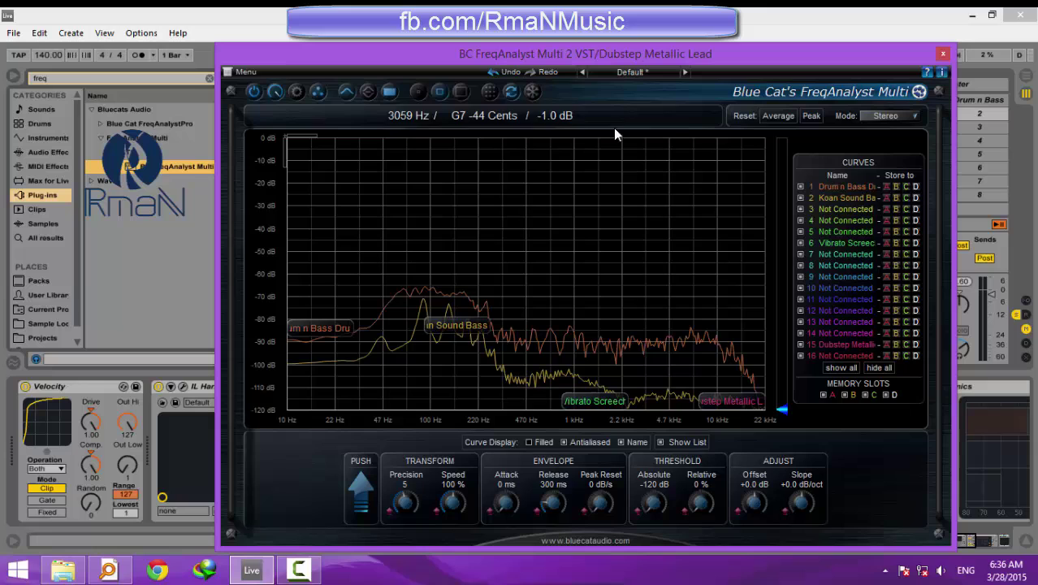
Step: Open and close the Drum n Bass Drums track's FreqAnalyst window to check it
left_click(943, 55)
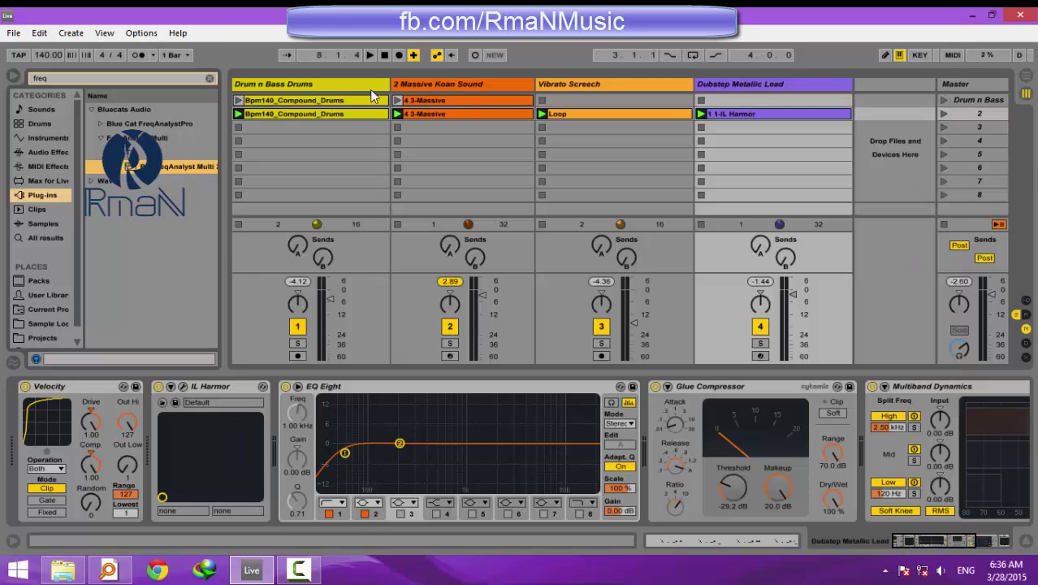
left_click(323, 88)
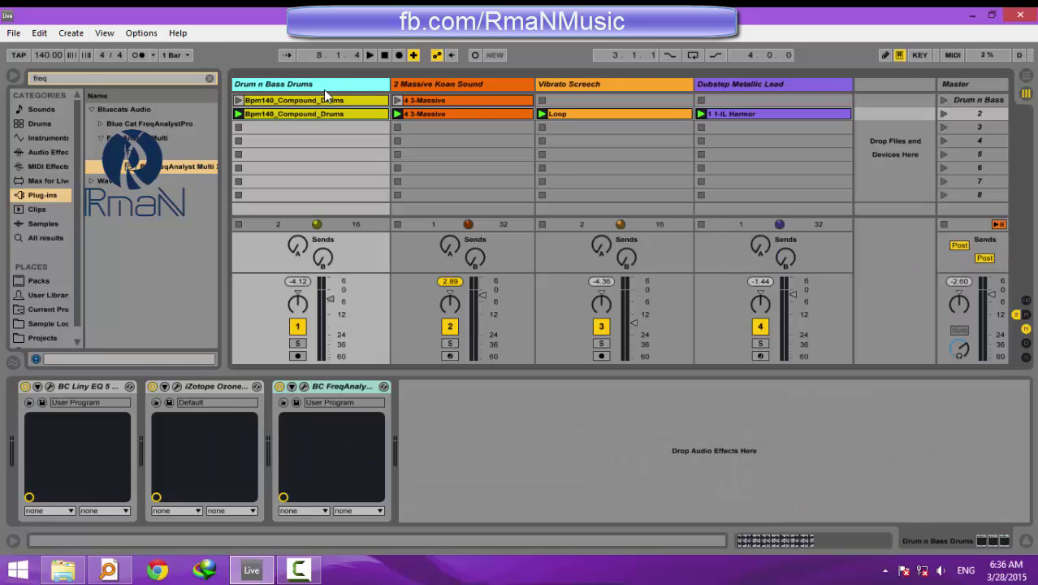
left_click(305, 388)
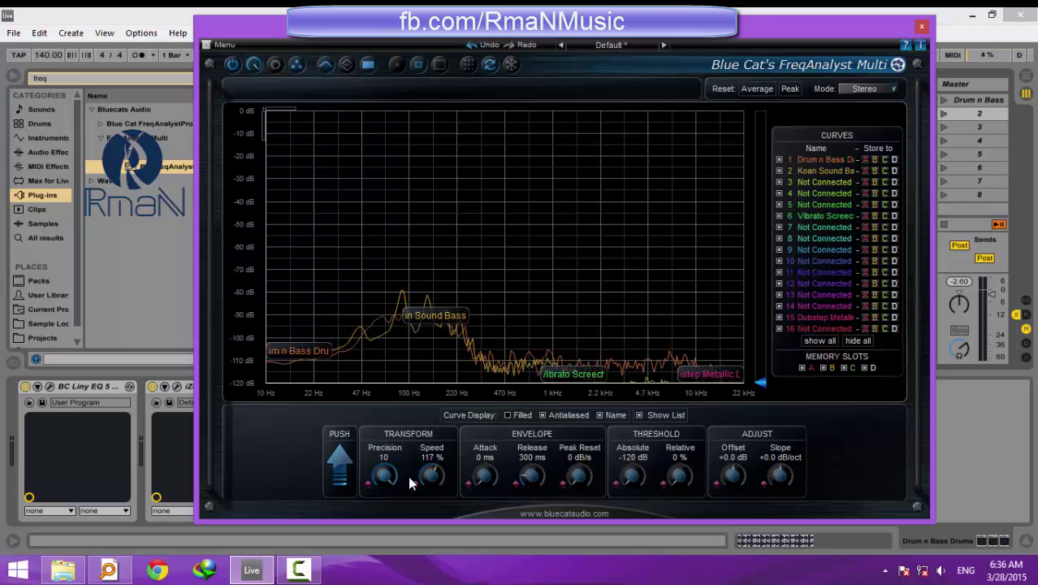
left_click(921, 26)
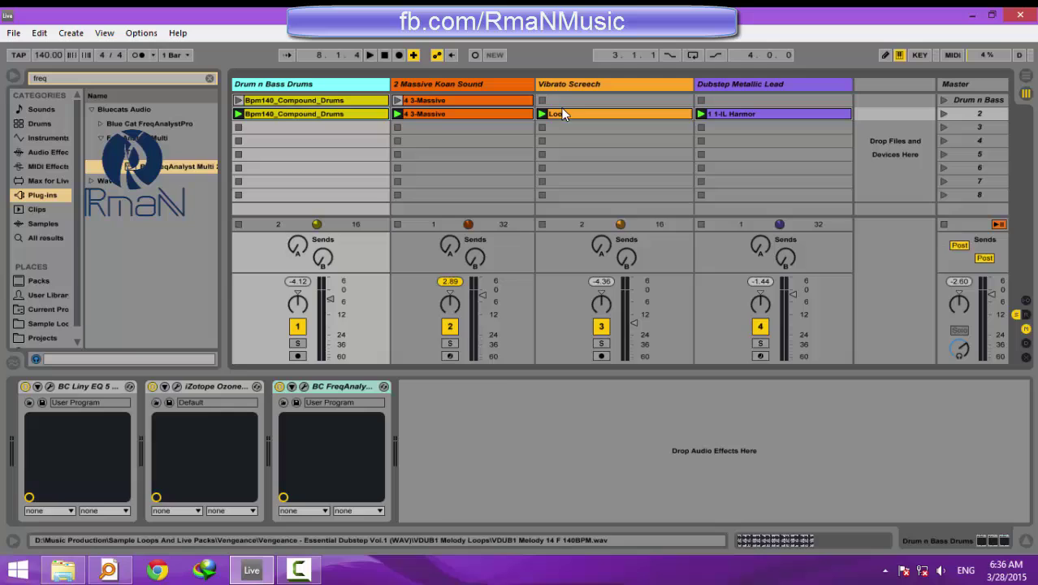
Step: Open the Dubstep Metallic Lead track's FreqAnalyst window showing the shared spectrum curves
left_click(583, 86)
left_click(829, 86)
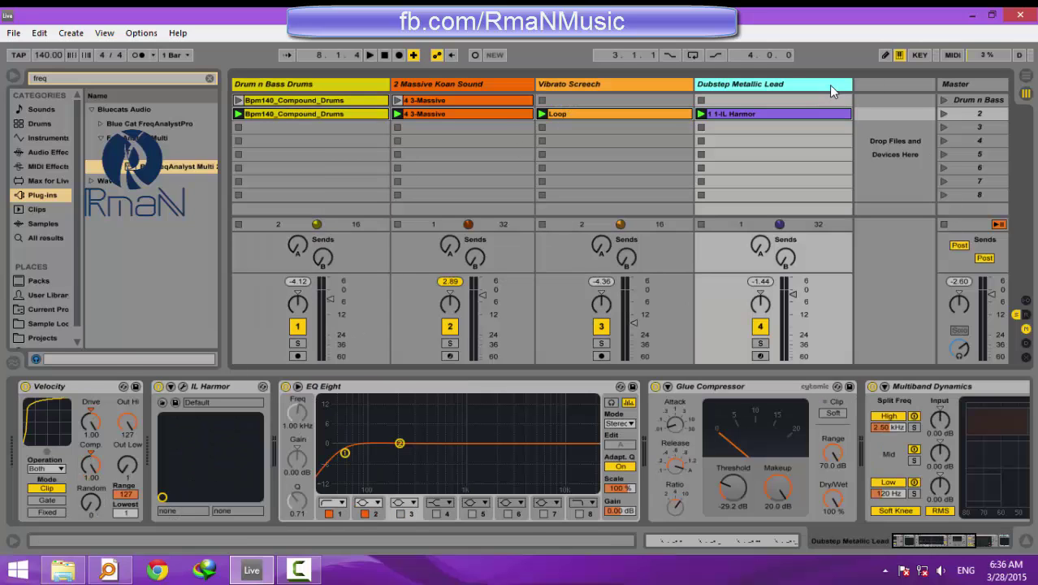
left_click(975, 542)
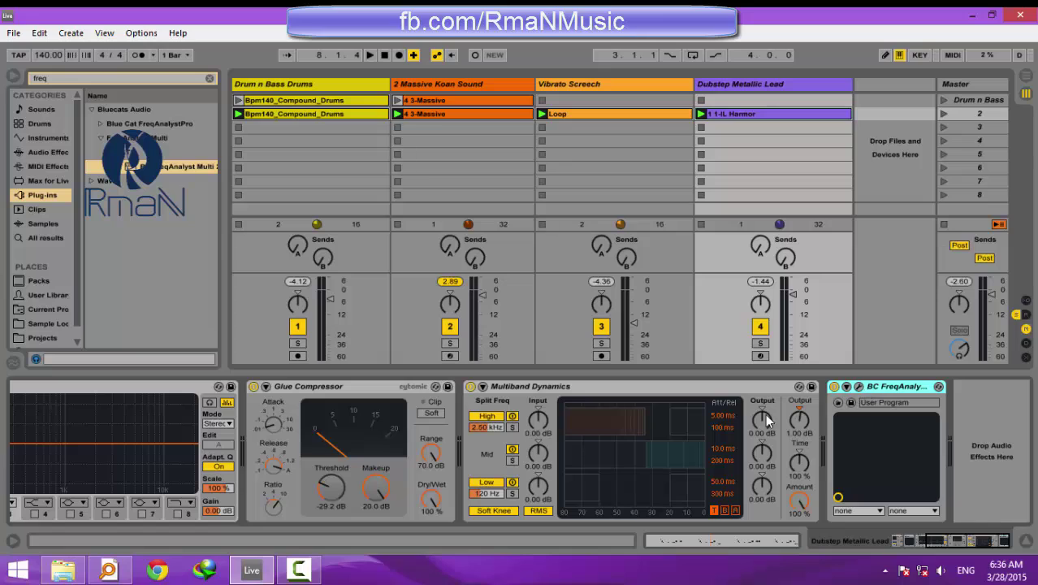
left_click(846, 386)
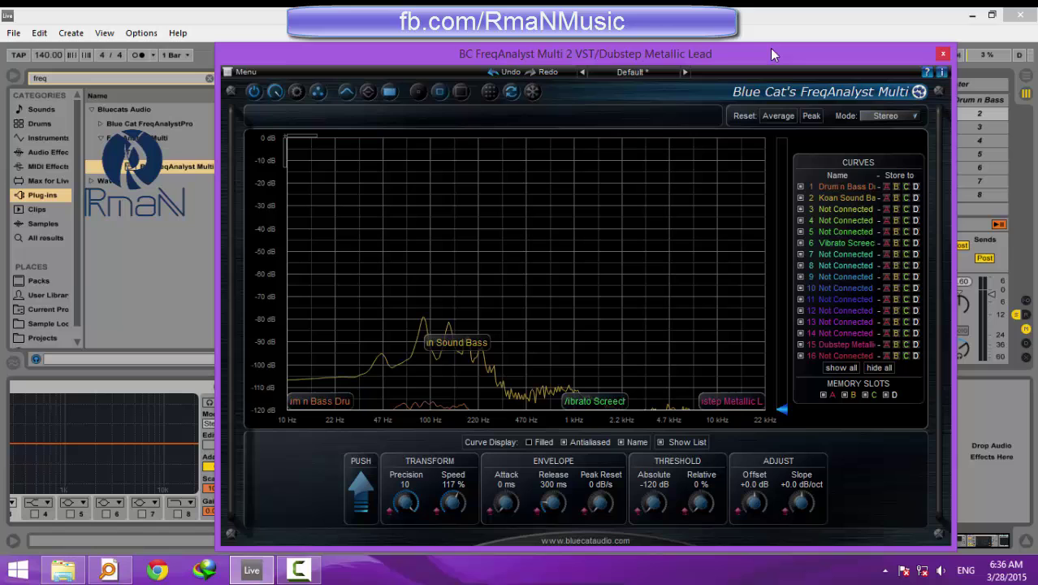
left_click(666, 40)
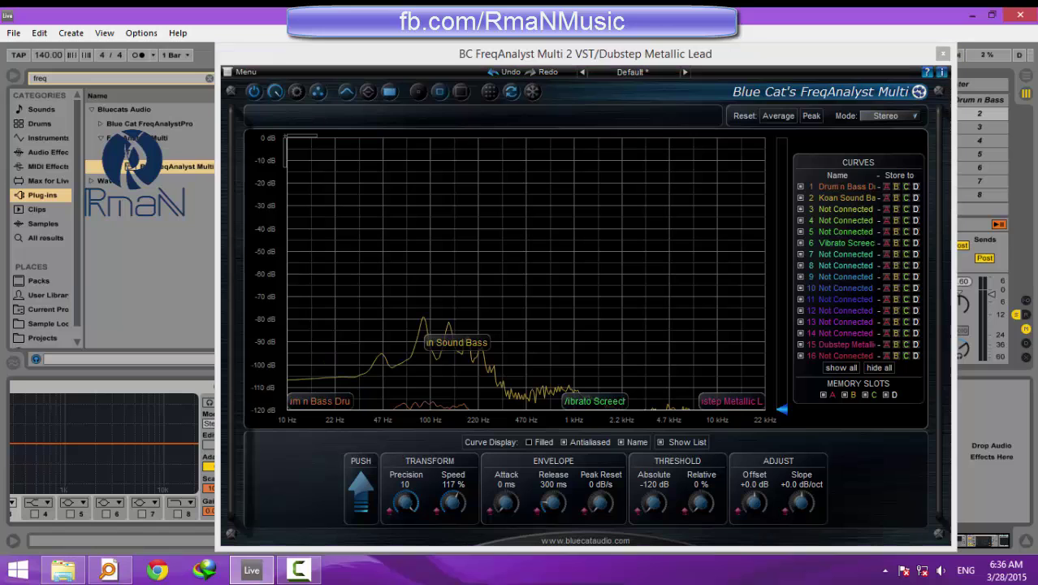
left_click(655, 53)
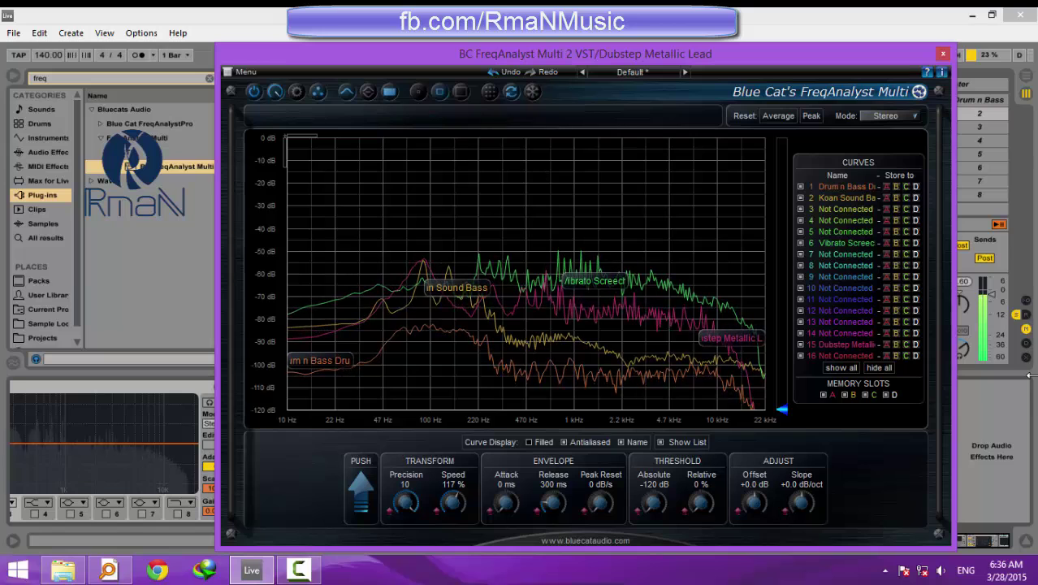
Step: Enable Filled under Curve Display so all four spectra draw as filled curves
left_click(540, 442)
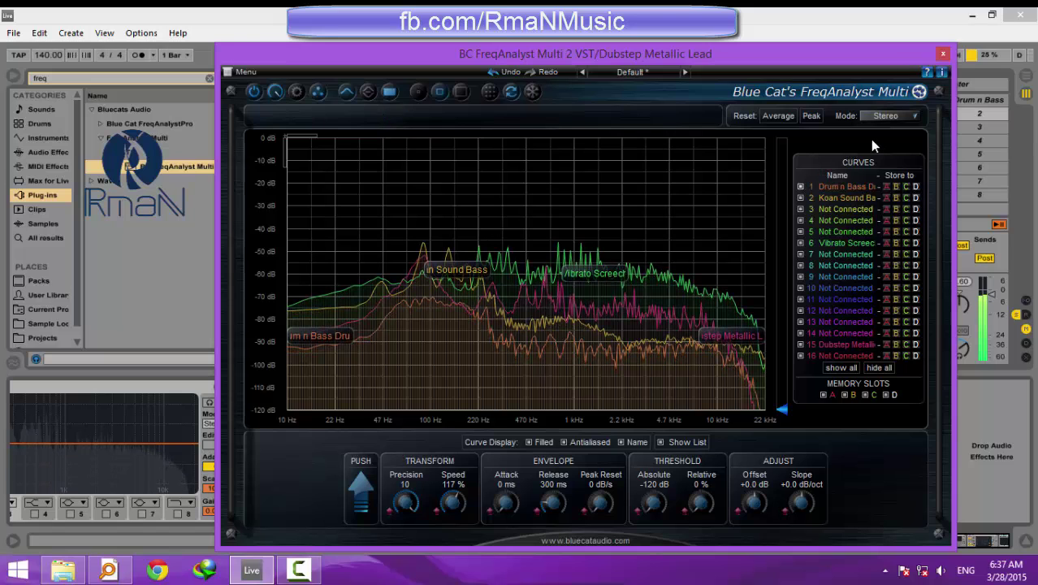
Step: Switch FreqAnalyst to the difference view and hide the Difference 2 and Mem A - Mem B curves
left_click(374, 94)
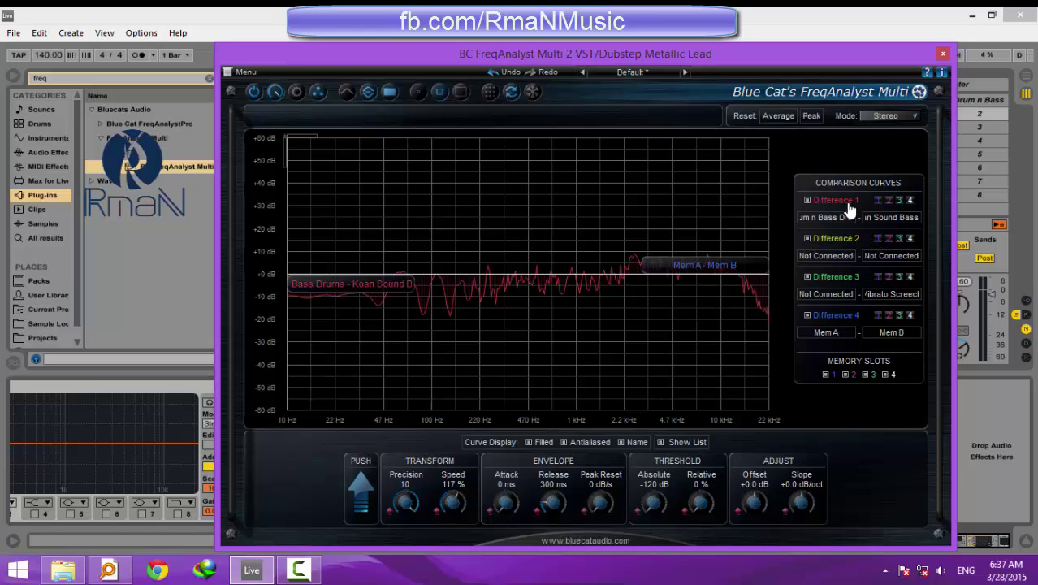
left_click(830, 241)
left_click(825, 314)
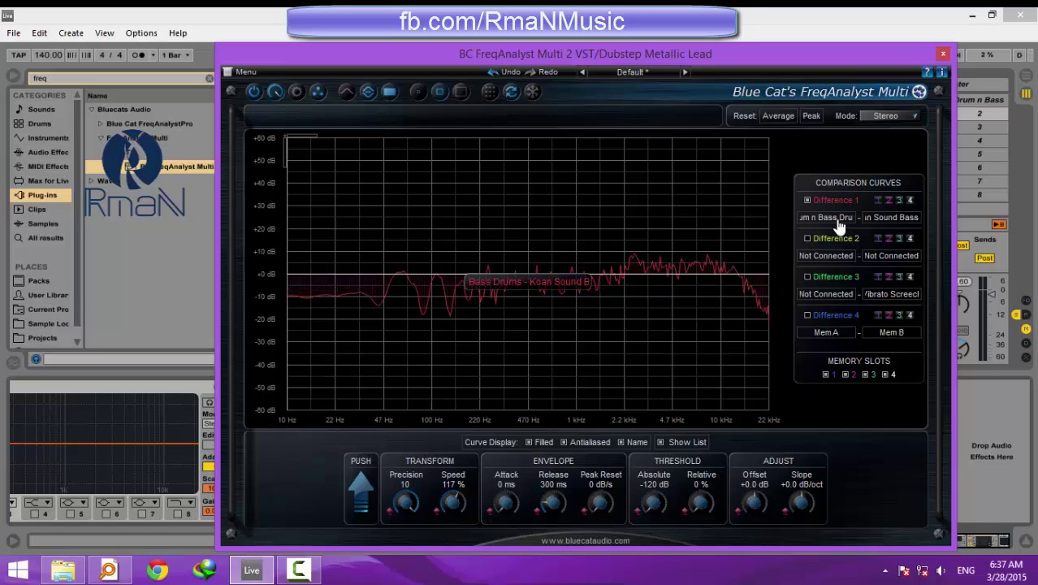
Step: Set Difference 1 to compare Koan Sound Bassline against Drum n Bass Drums
left_click(841, 220)
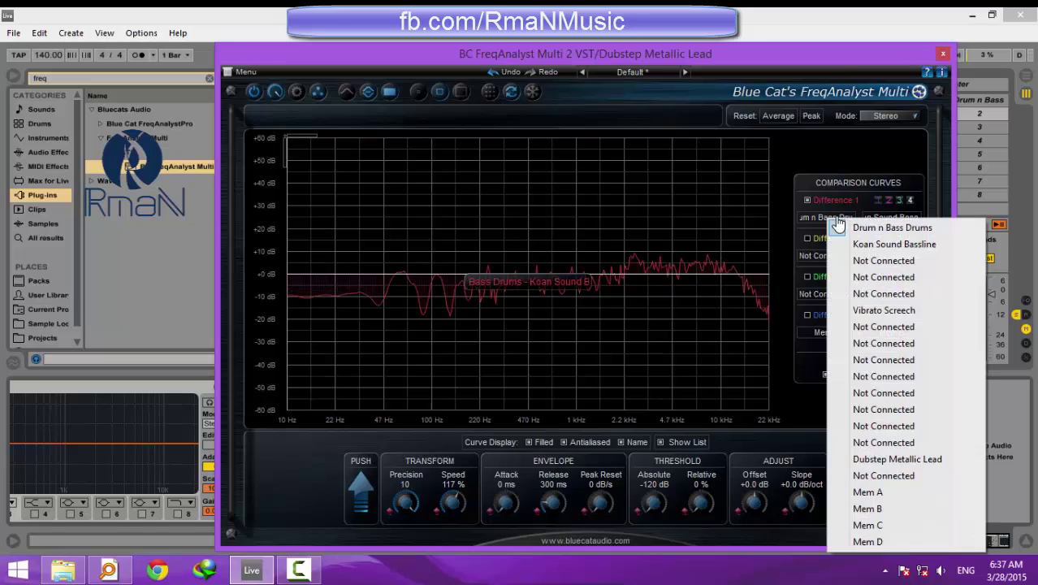
left_click(905, 247)
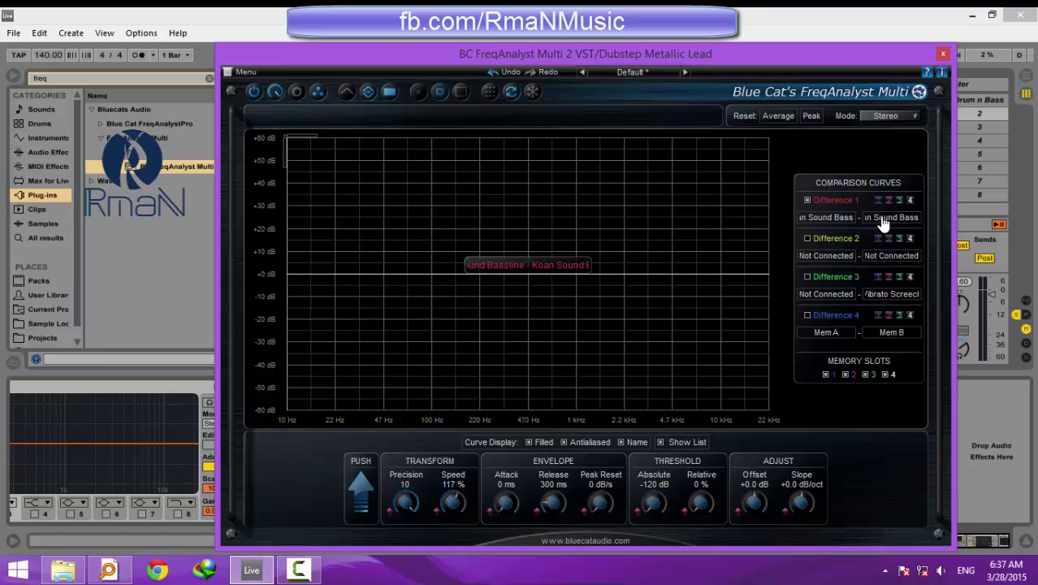
left_click(884, 221)
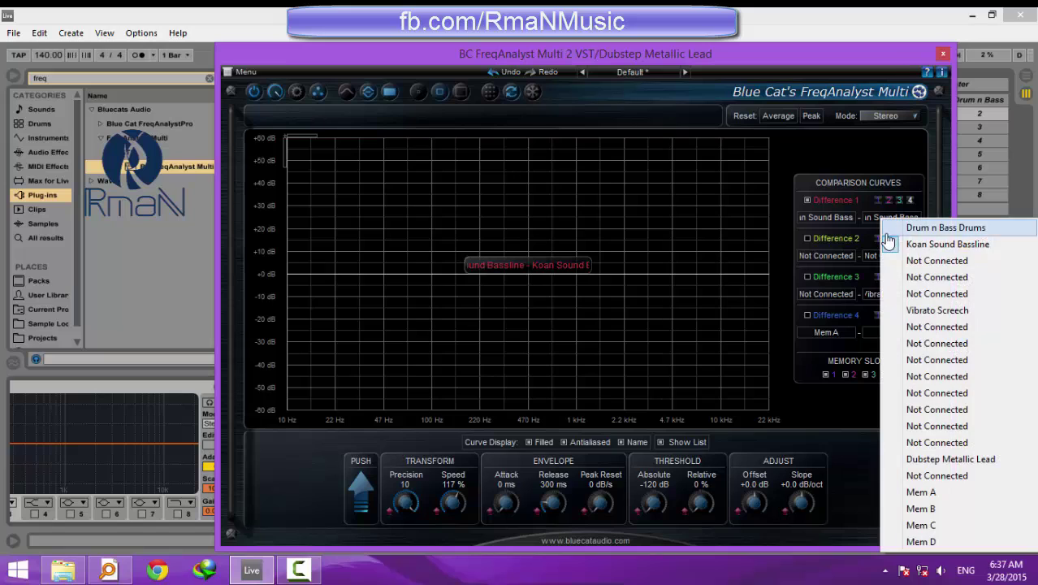
left_click(936, 229)
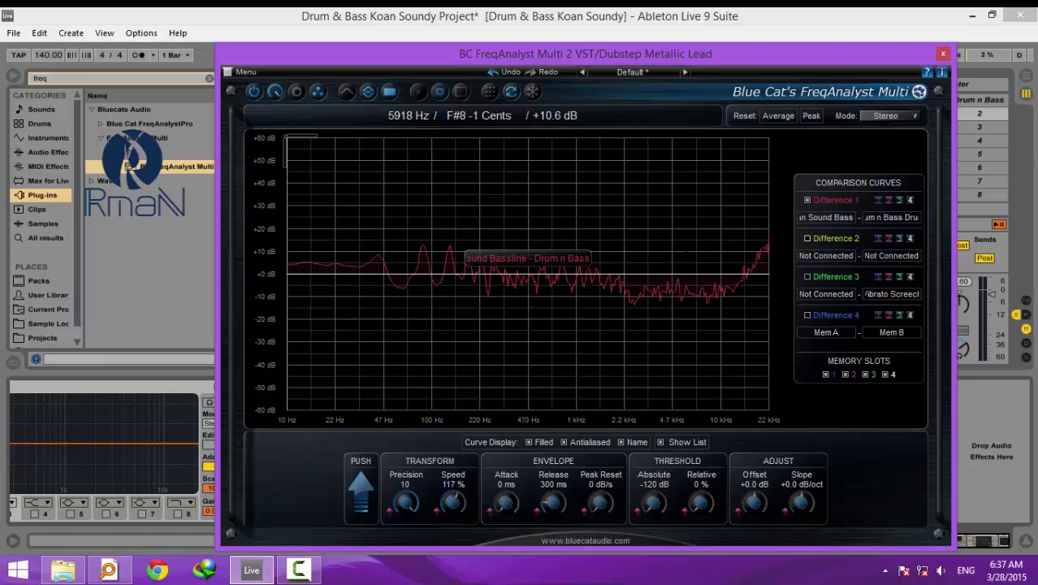
Step: Switch FreqAnalyst to Large Size, move it up-left, return to Spectrum View, and show Curves Routing
left_click(460, 92)
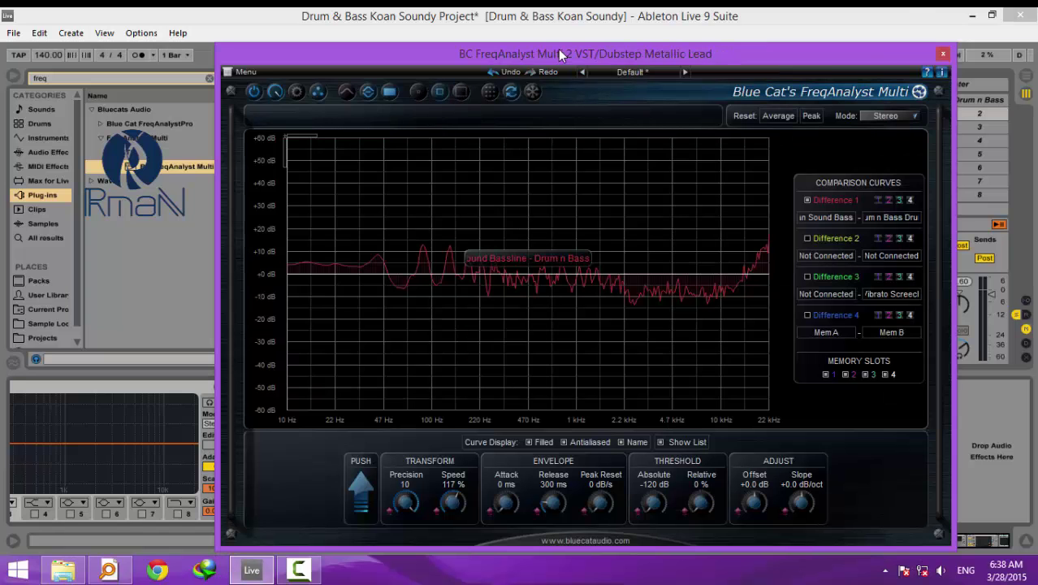
left_click_drag(544, 78, 439, 29)
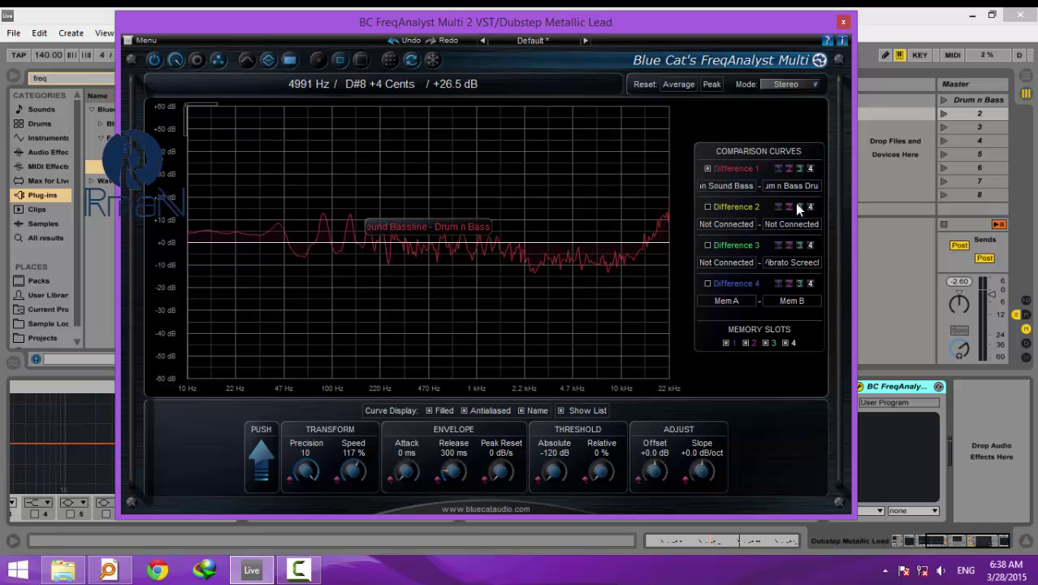
left_click(247, 62)
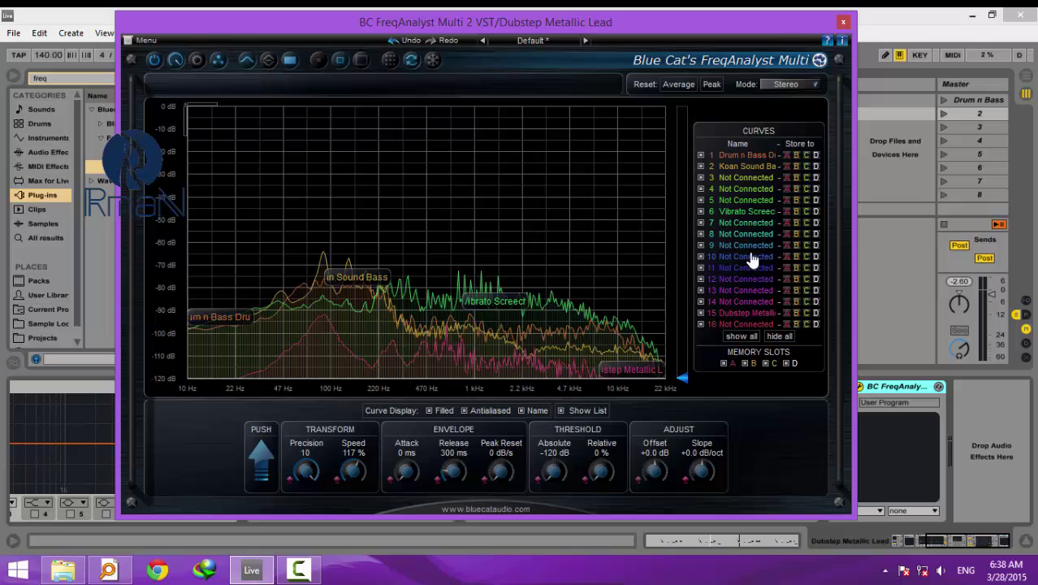
left_click(391, 62)
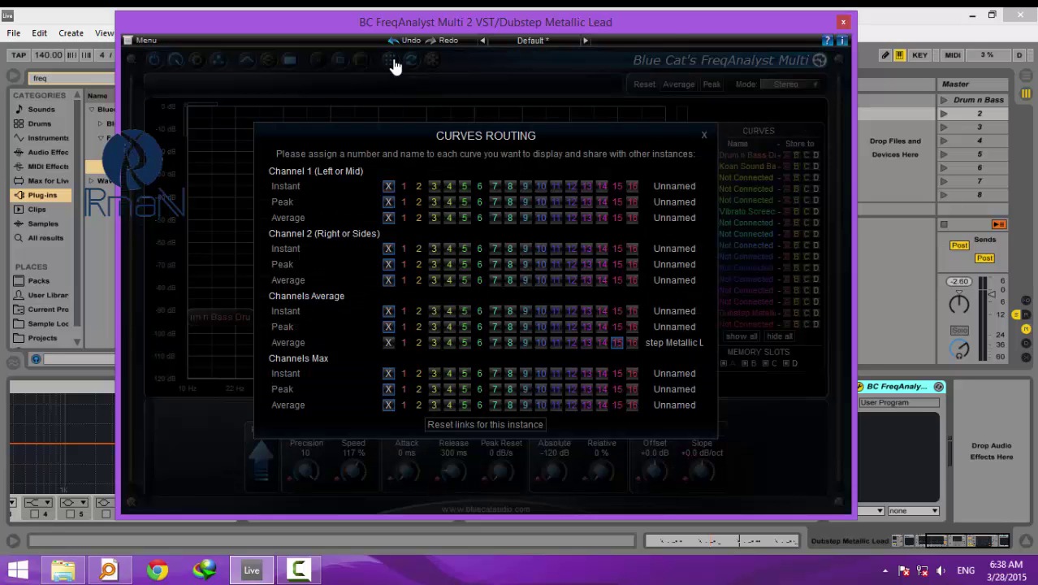